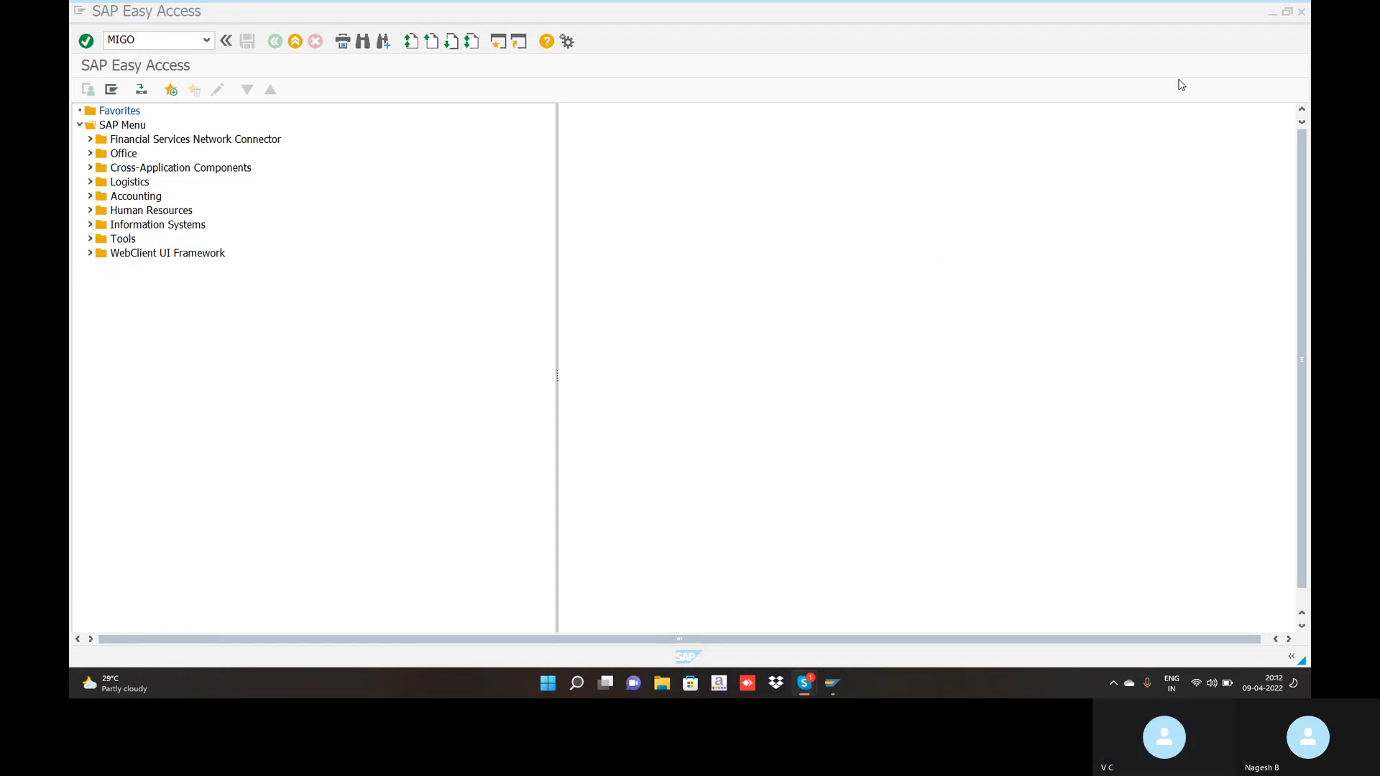
Review the FI-MM integration configuration list in the Skype slide and return to SAP Easy Access
{"action": "key", "text": "alt+Tab"}
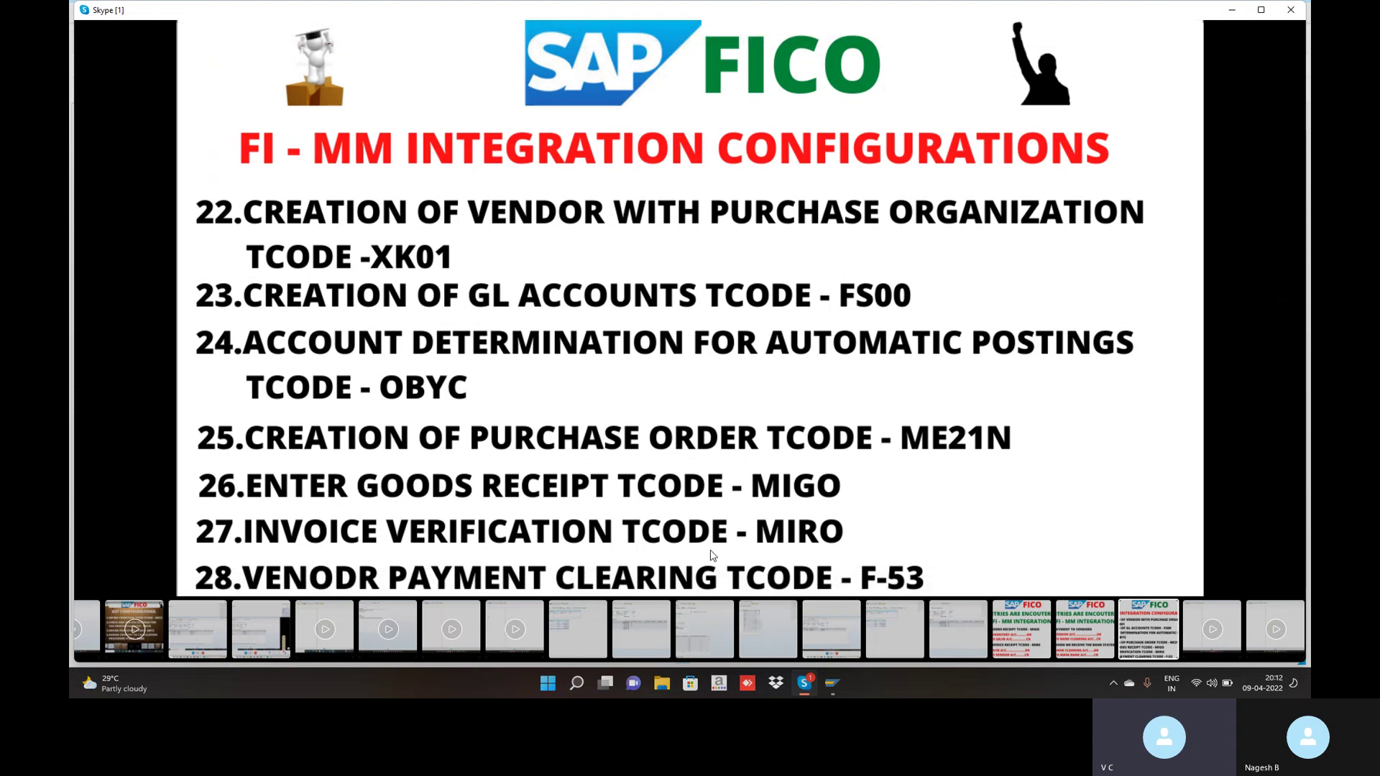
{"action": "key", "text": "alt+Tab"}
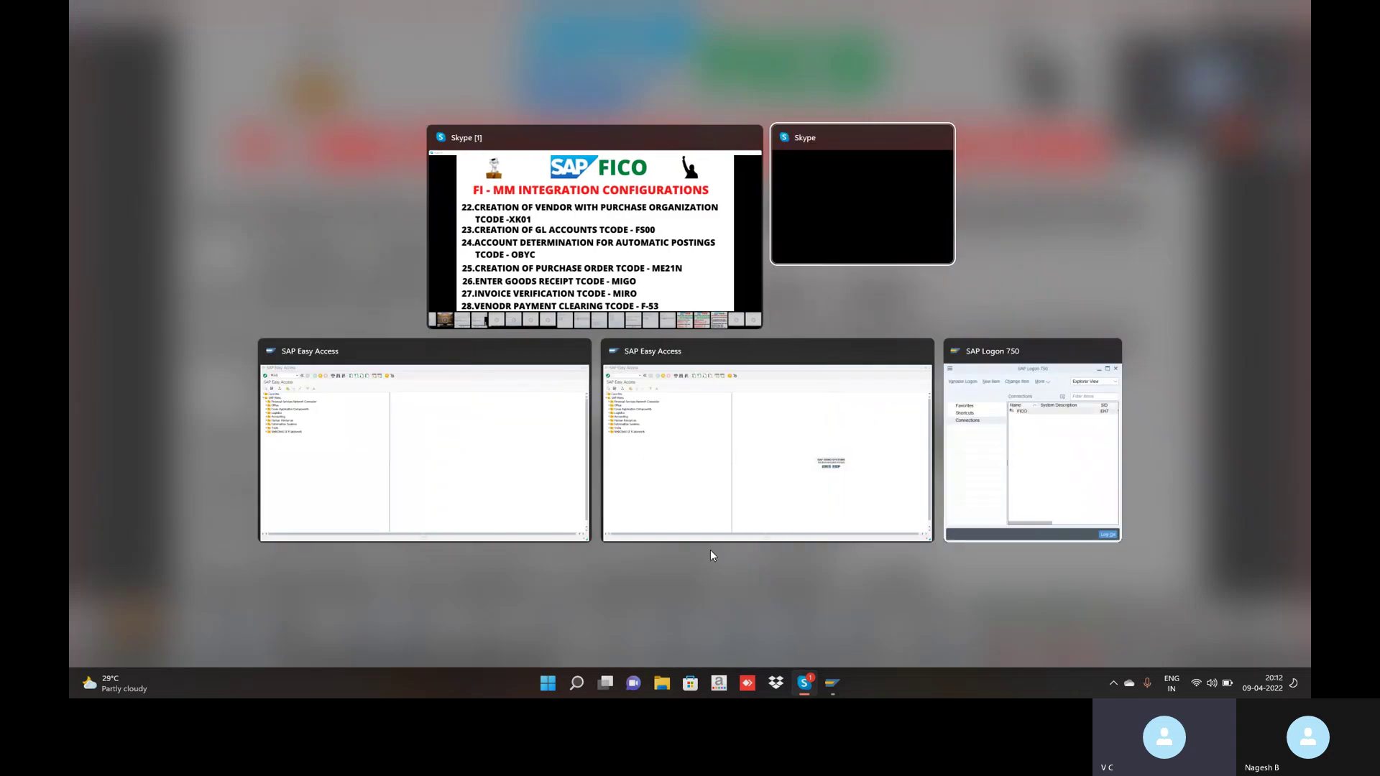
{"action": "key", "text": "alt+Tab"}
{"action": "key", "text": "alt+Tab"}
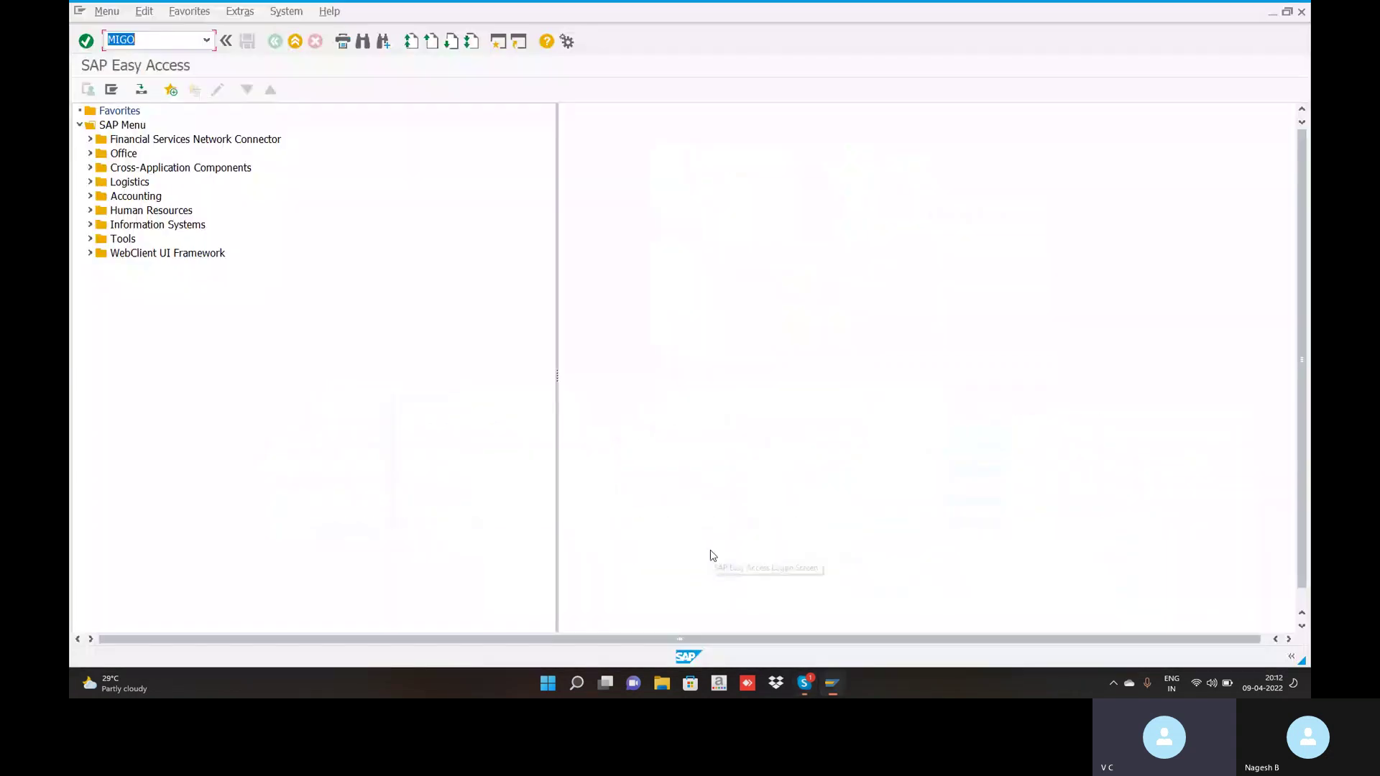
Start transaction MIGO and review the available transaction types and reference document types for a goods receipt
{"action": "left_click", "coordinate": [152, 41]}
{"action": "key", "text": "Return"}
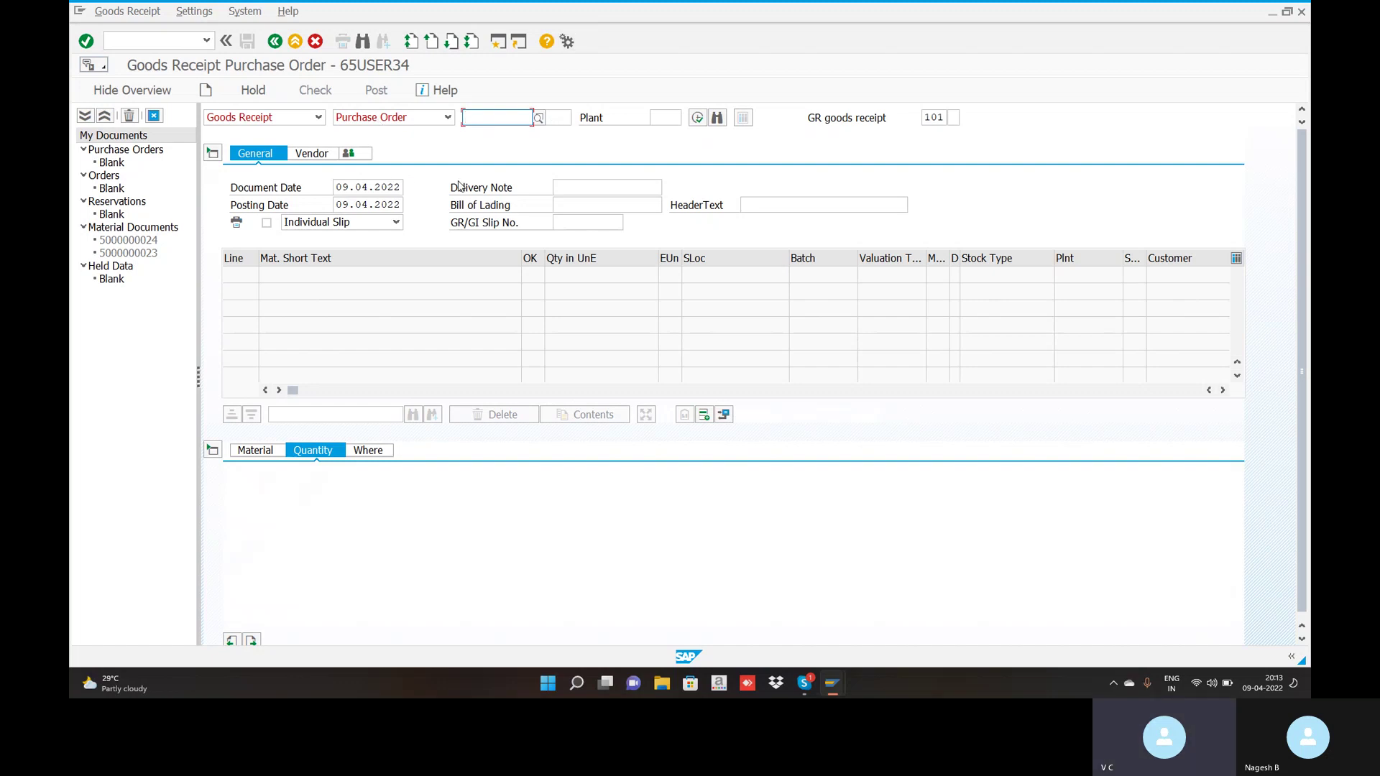
{"action": "left_click", "coordinate": [318, 118]}
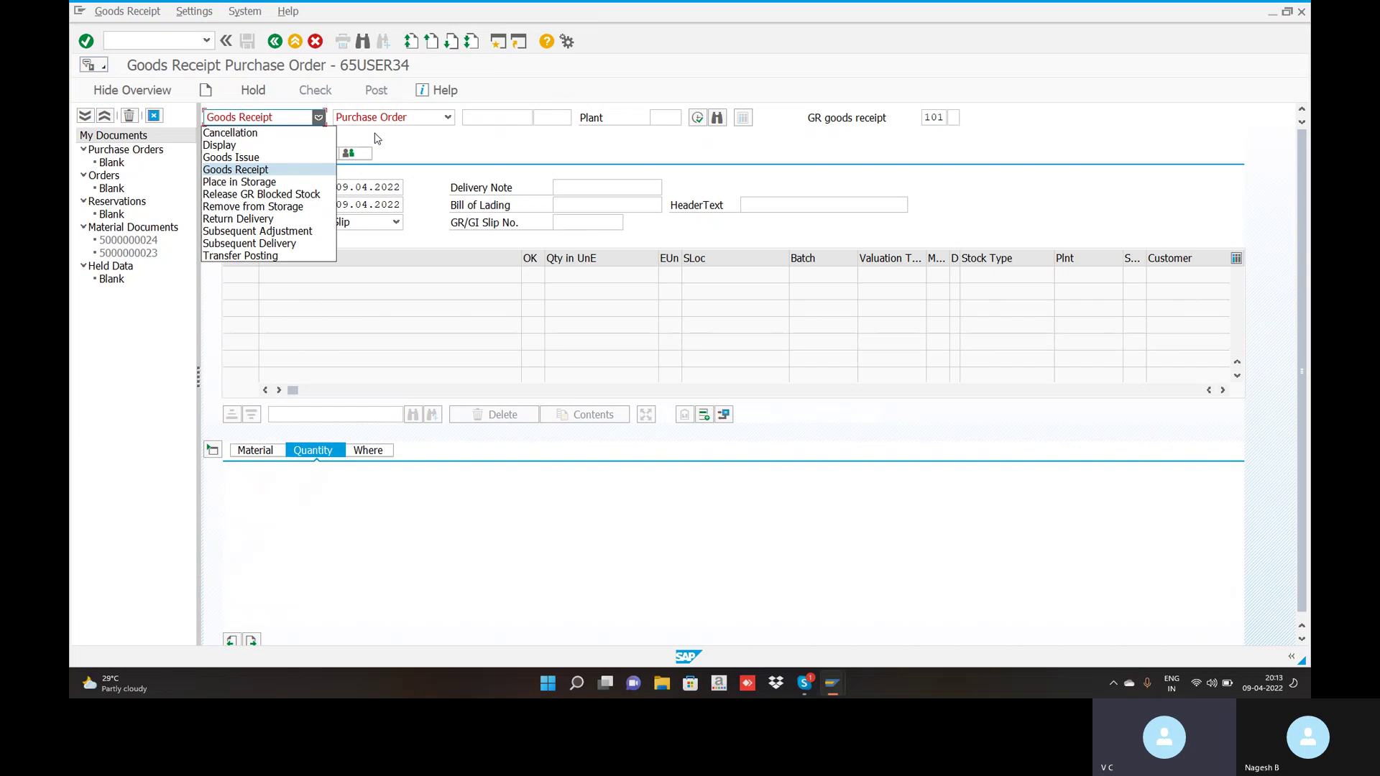
{"action": "left_click", "coordinate": [448, 118]}
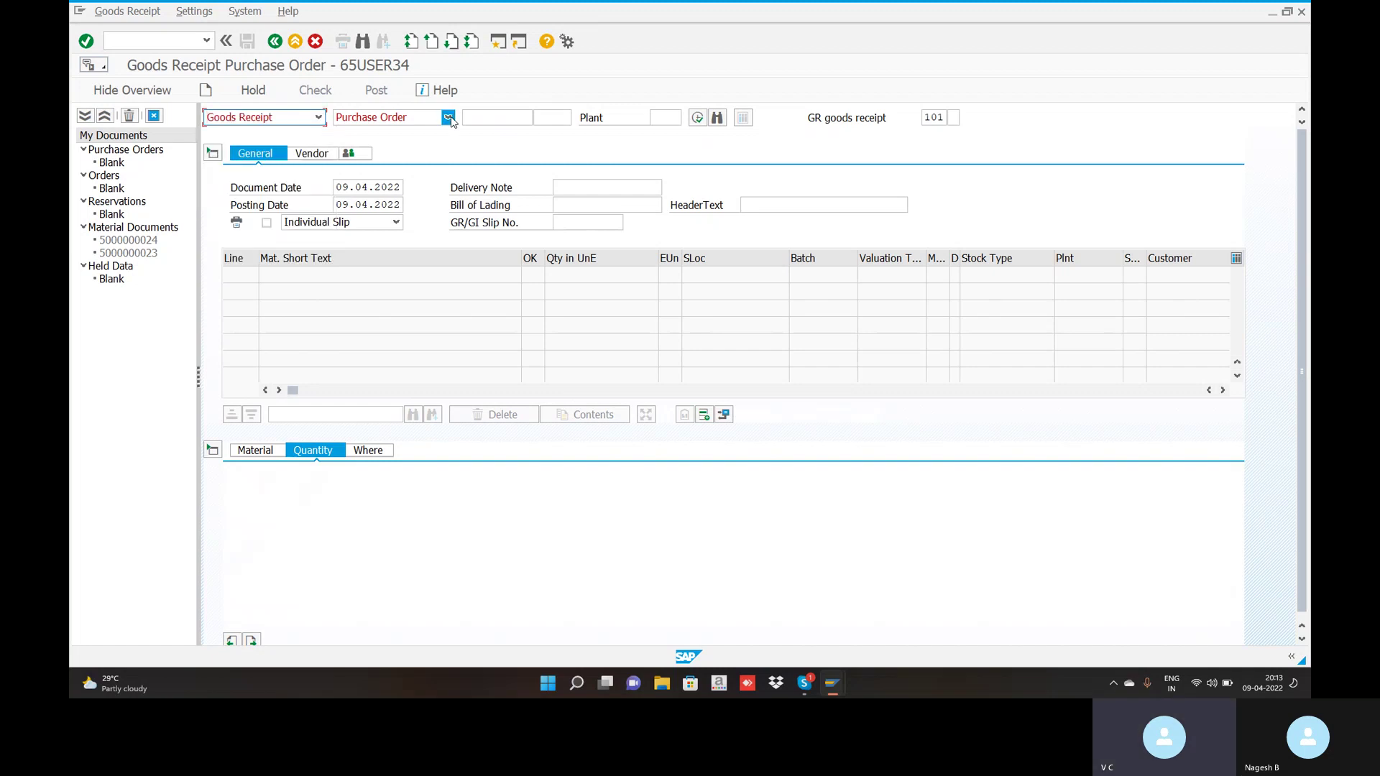
{"action": "left_click", "coordinate": [448, 118]}
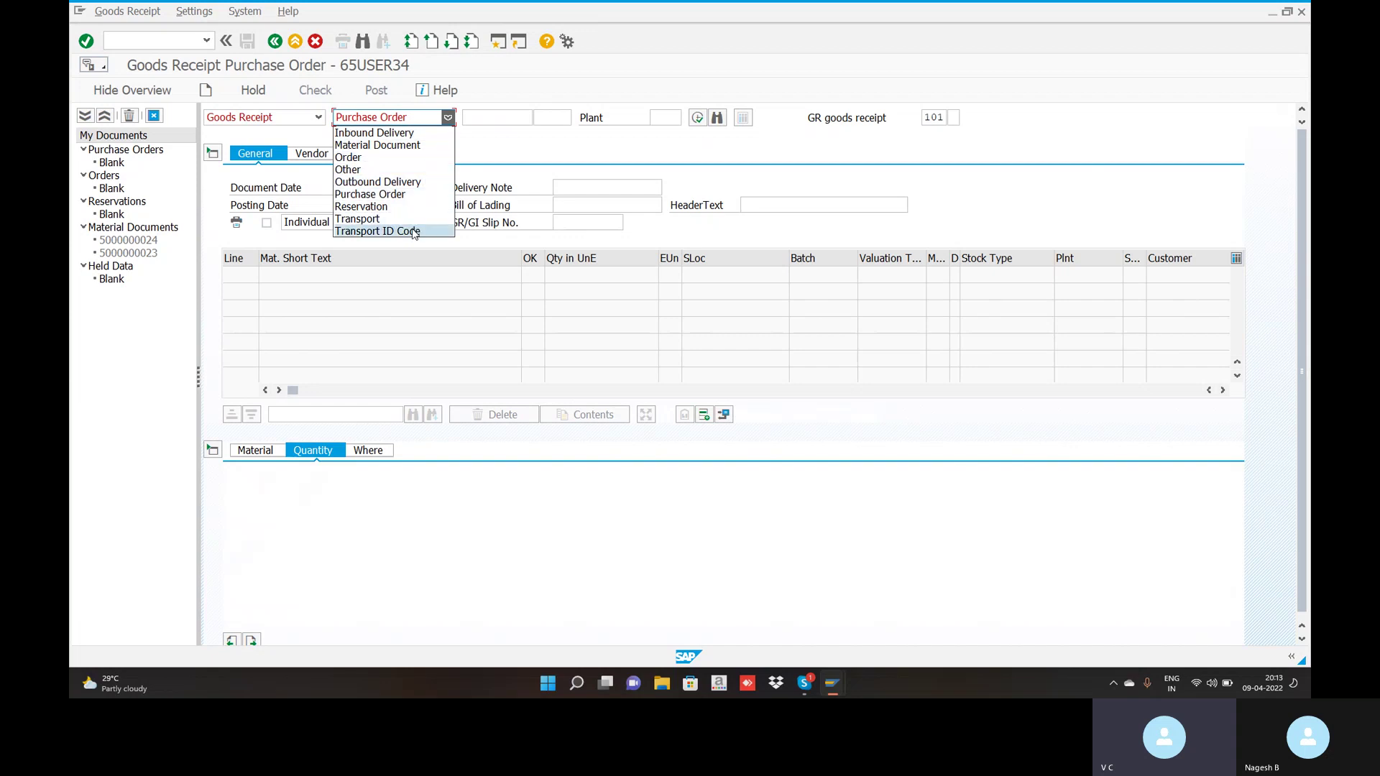
{"action": "left_click", "coordinate": [483, 151]}
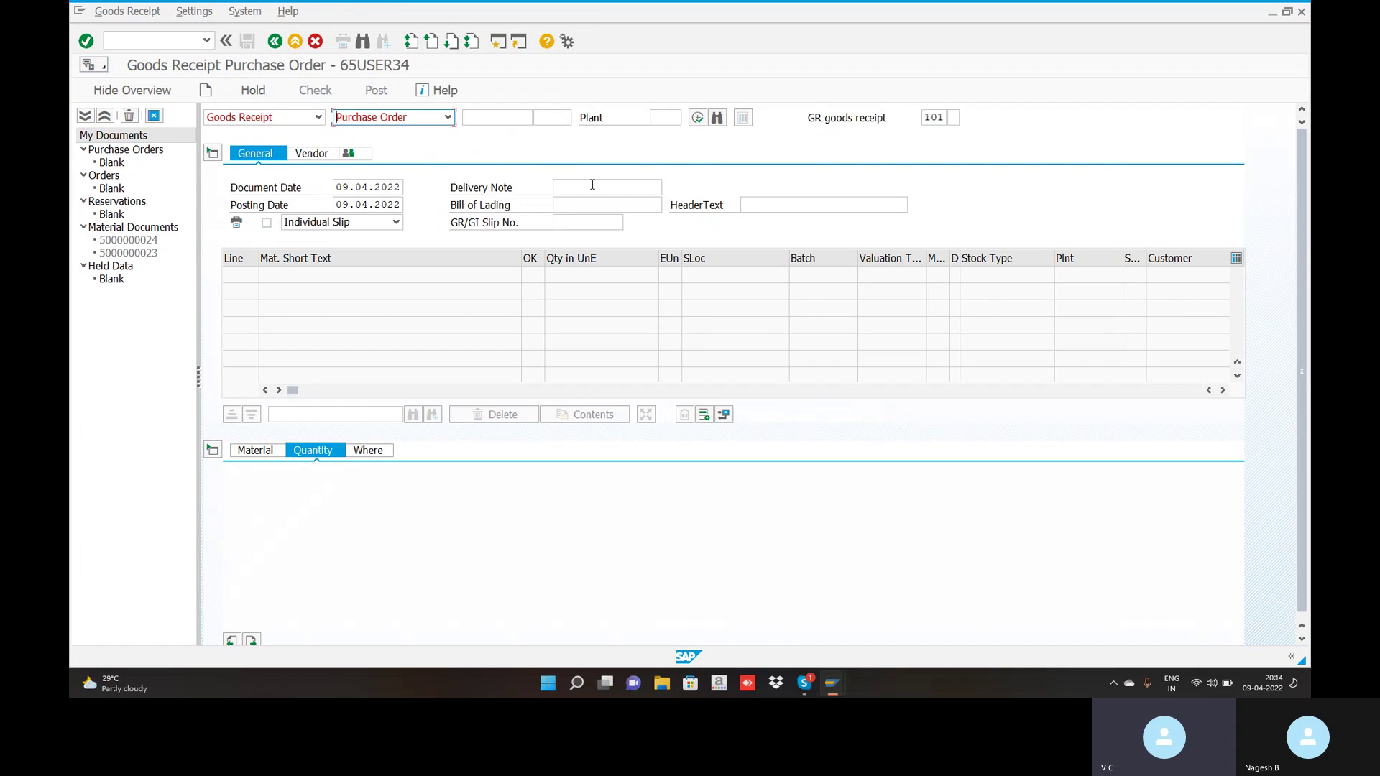
{"action": "left_click", "coordinate": [756, 203]}
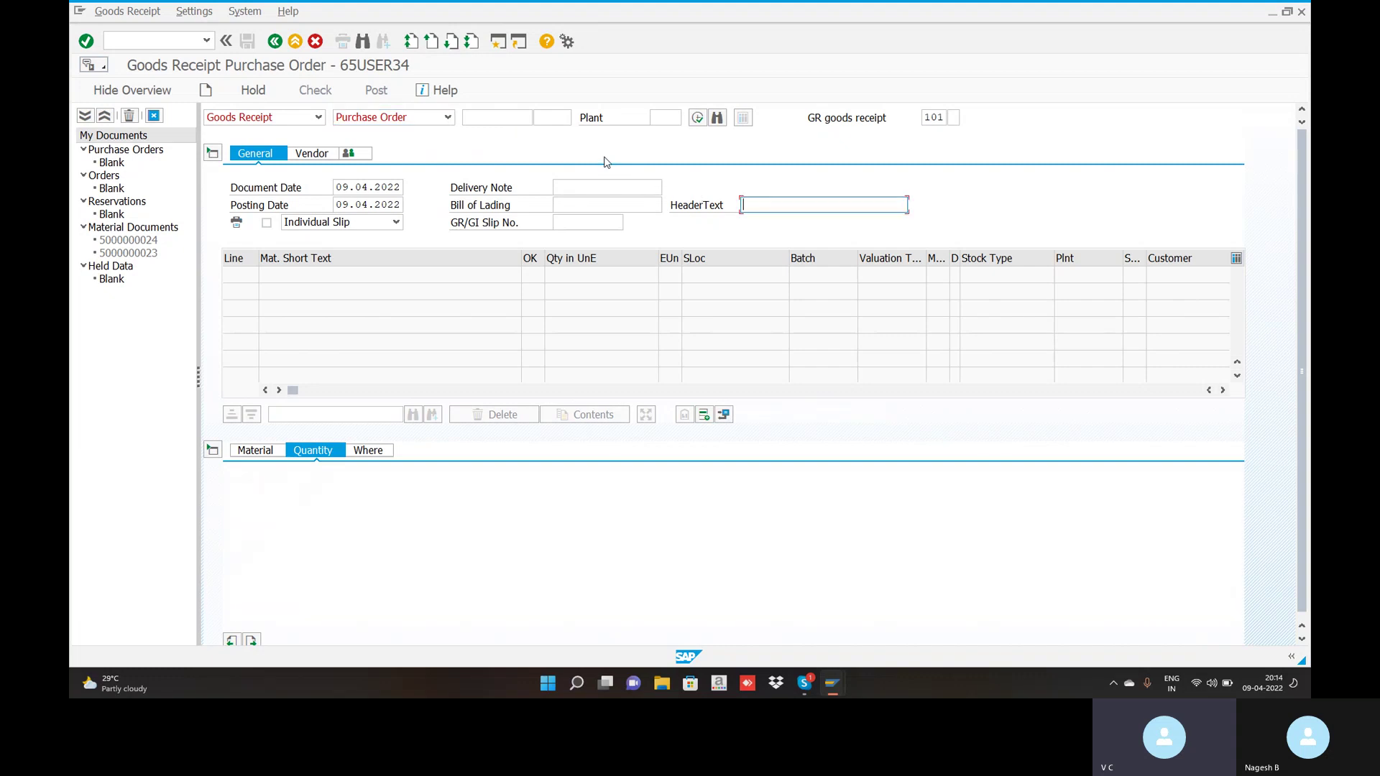
Enter the purchase order number dated 09.04.2022 as the goods receipt's reference document
{"action": "left_click", "coordinate": [517, 117]}
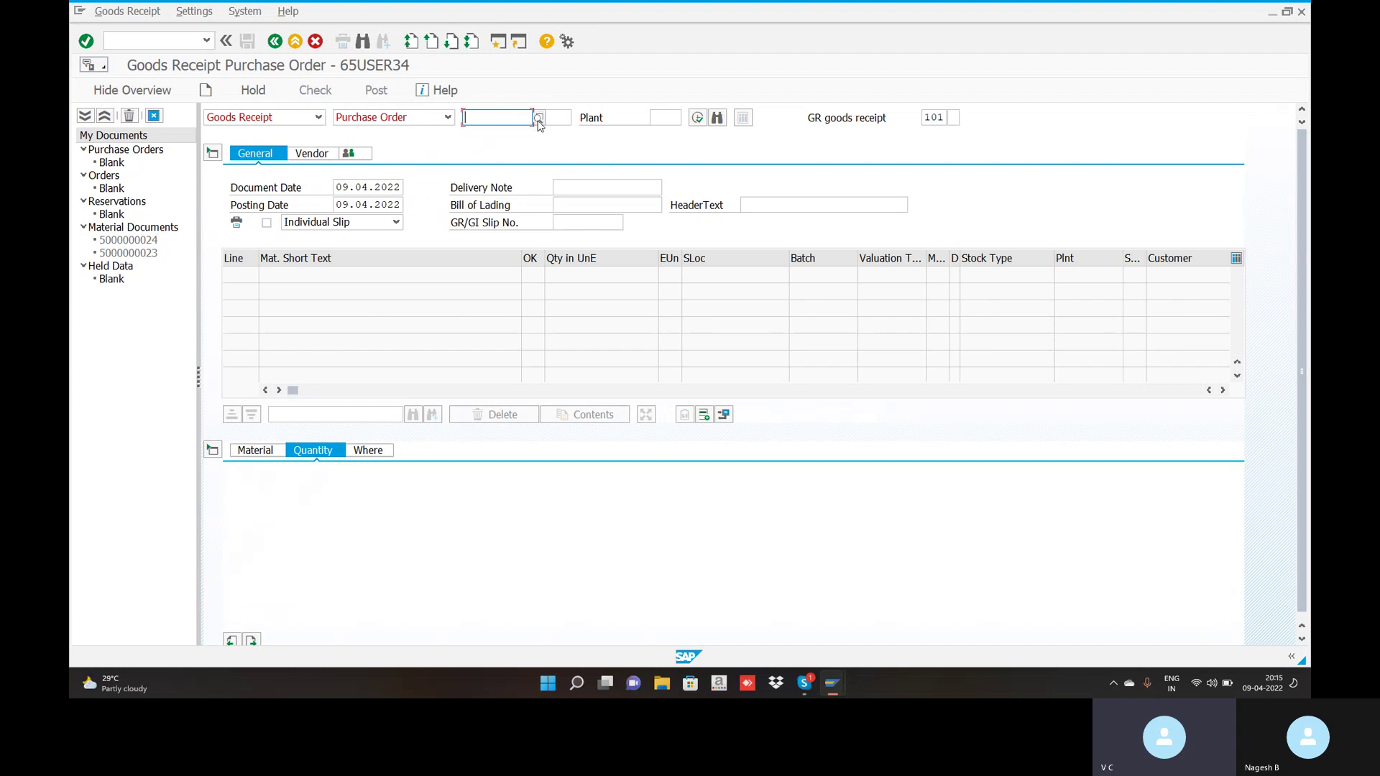
{"action": "left_click", "coordinate": [516, 118]}
{"action": "left_click", "coordinate": [513, 137]}
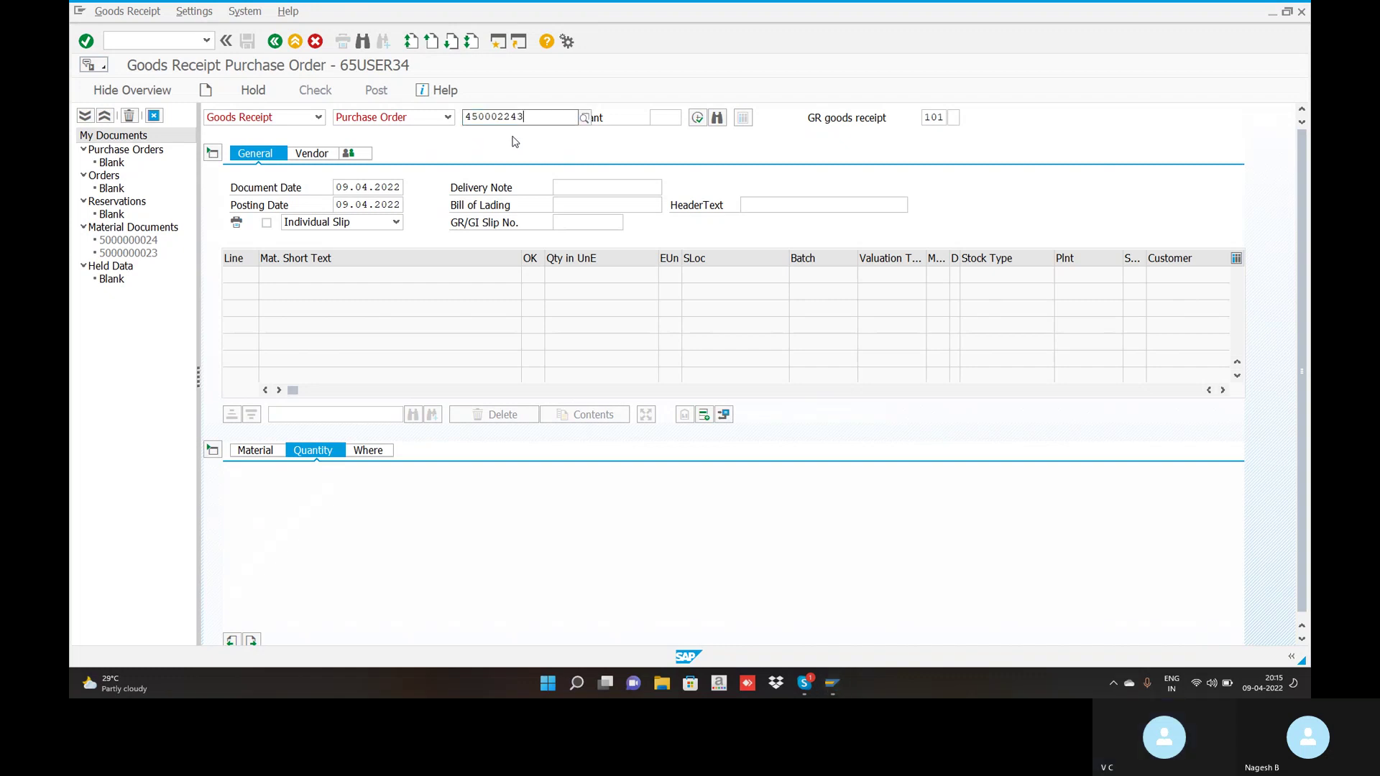
{"action": "key", "text": "Return"}
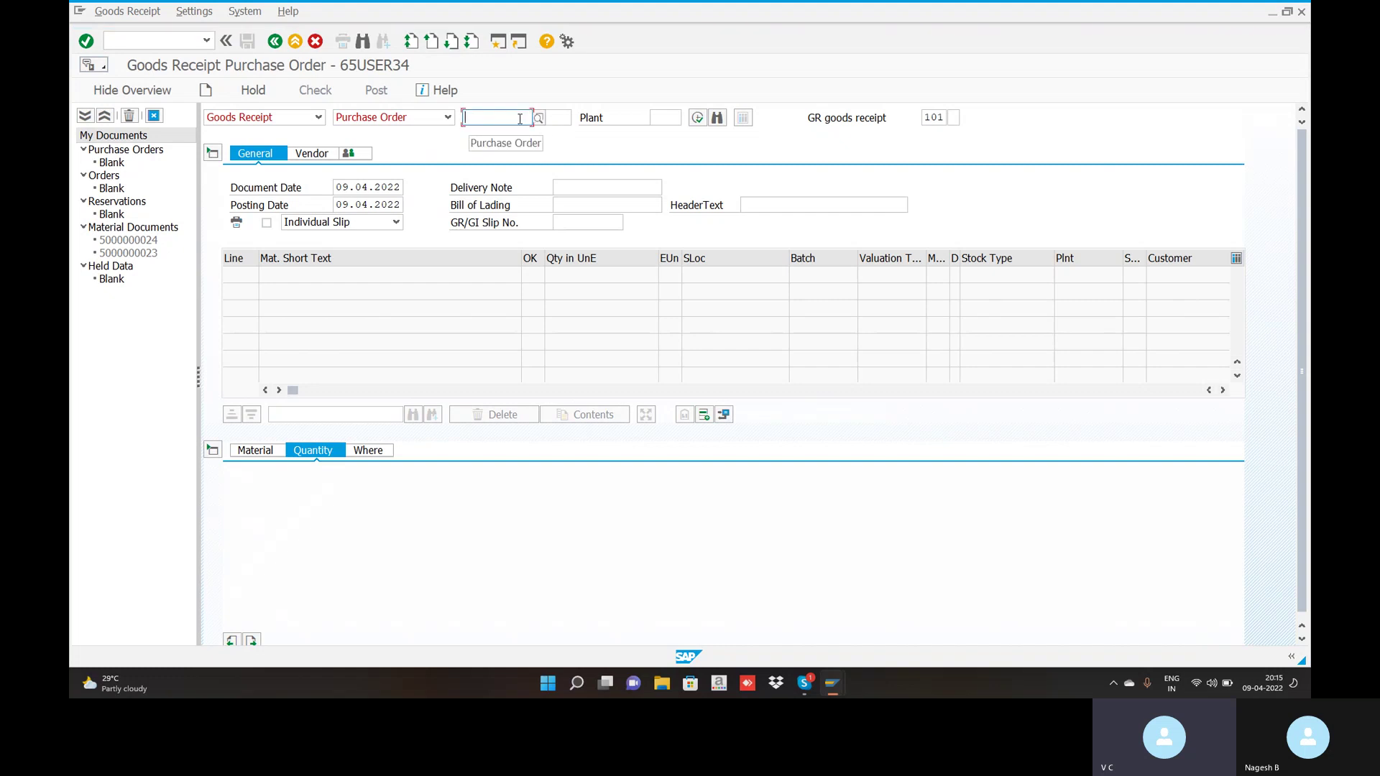
{"action": "type", "text": "45"}
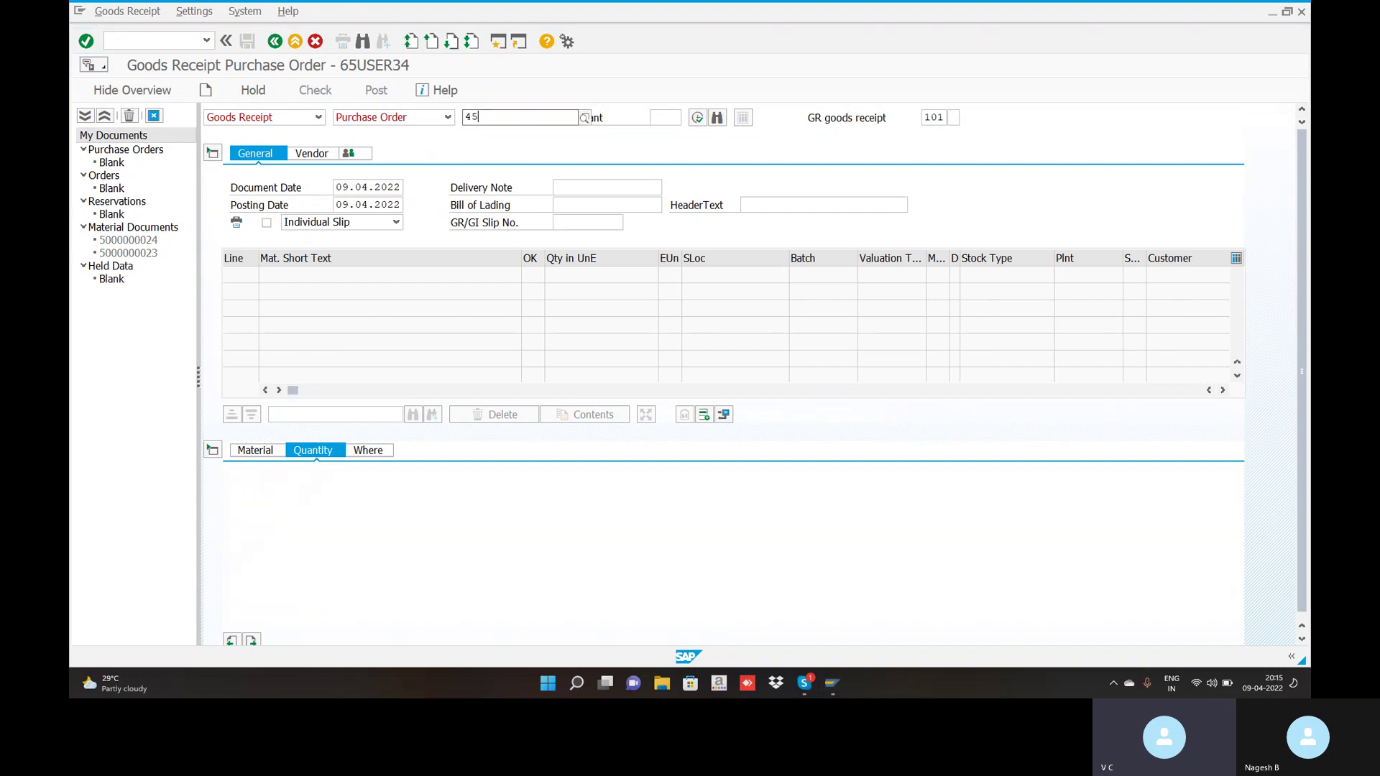
{"action": "type", "text": "000"}
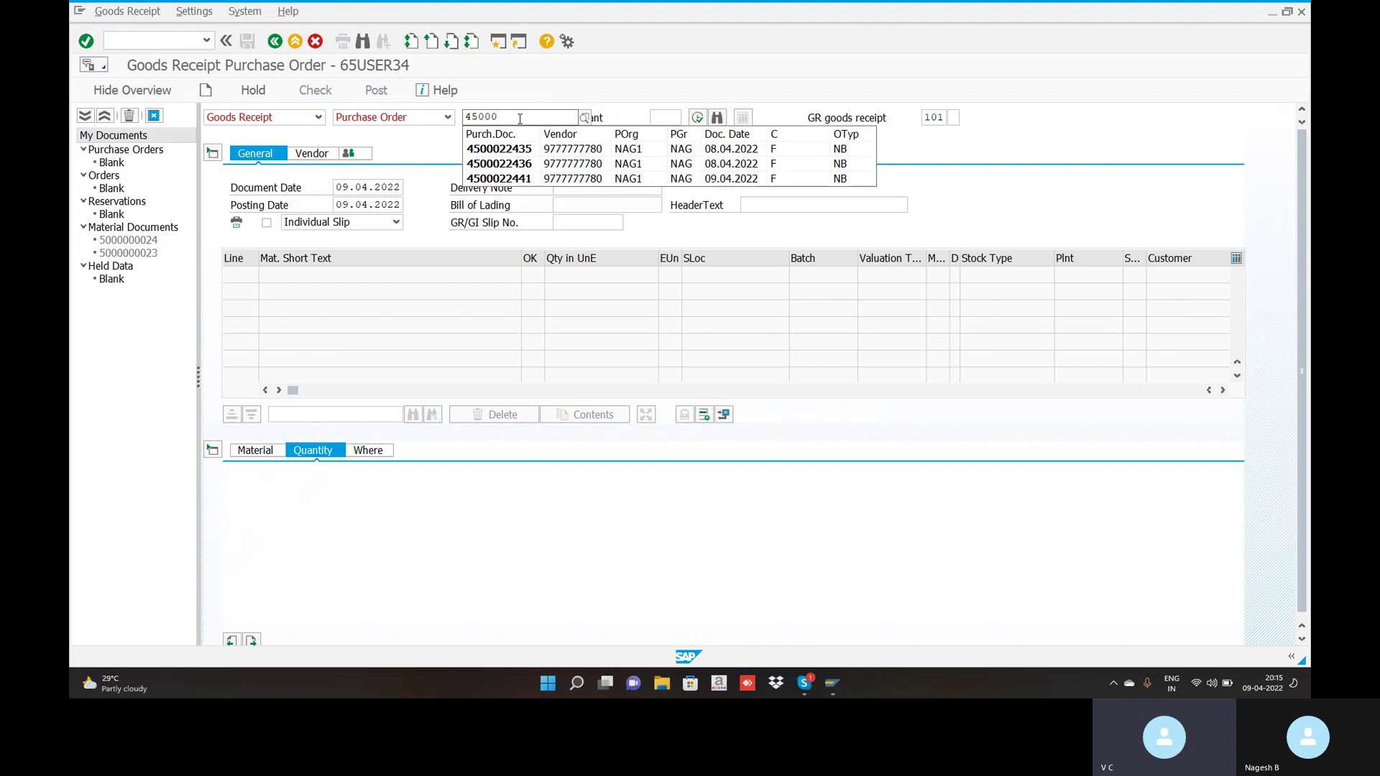
{"action": "type", "text": "22441"}
{"action": "left_click", "coordinate": [521, 180]}
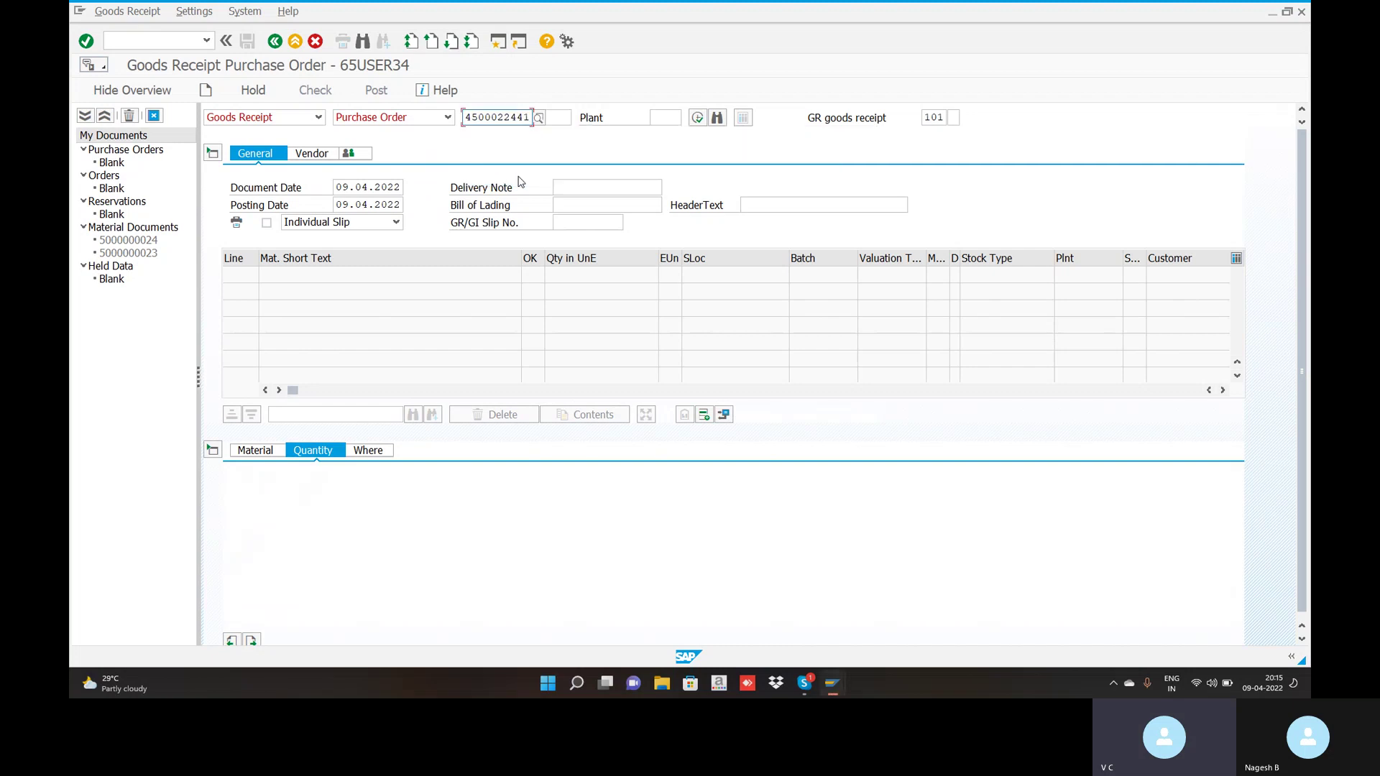
Set the ordering plant to NAG1 and load the purchase order's items into the goods receipt
{"action": "left_click", "coordinate": [667, 119]}
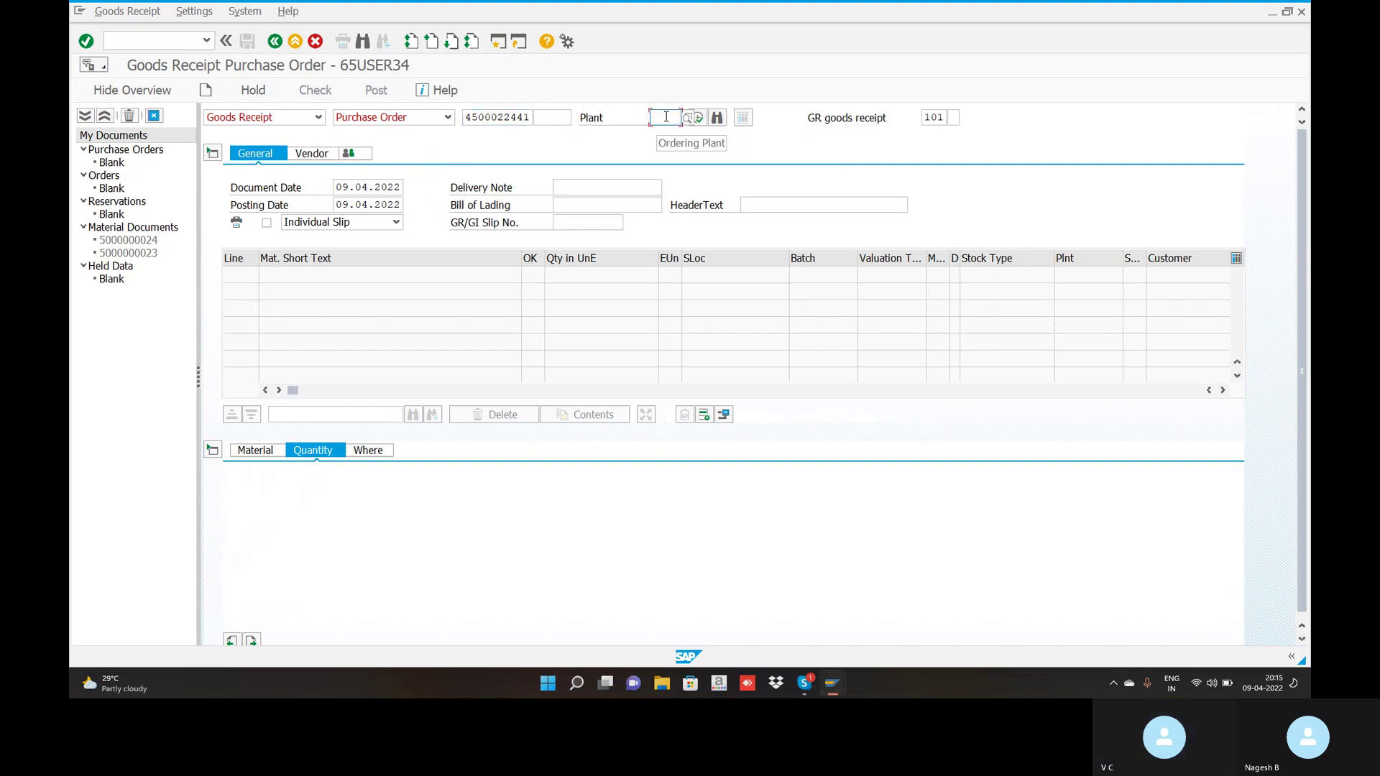
{"action": "type", "text": "NAG1"}
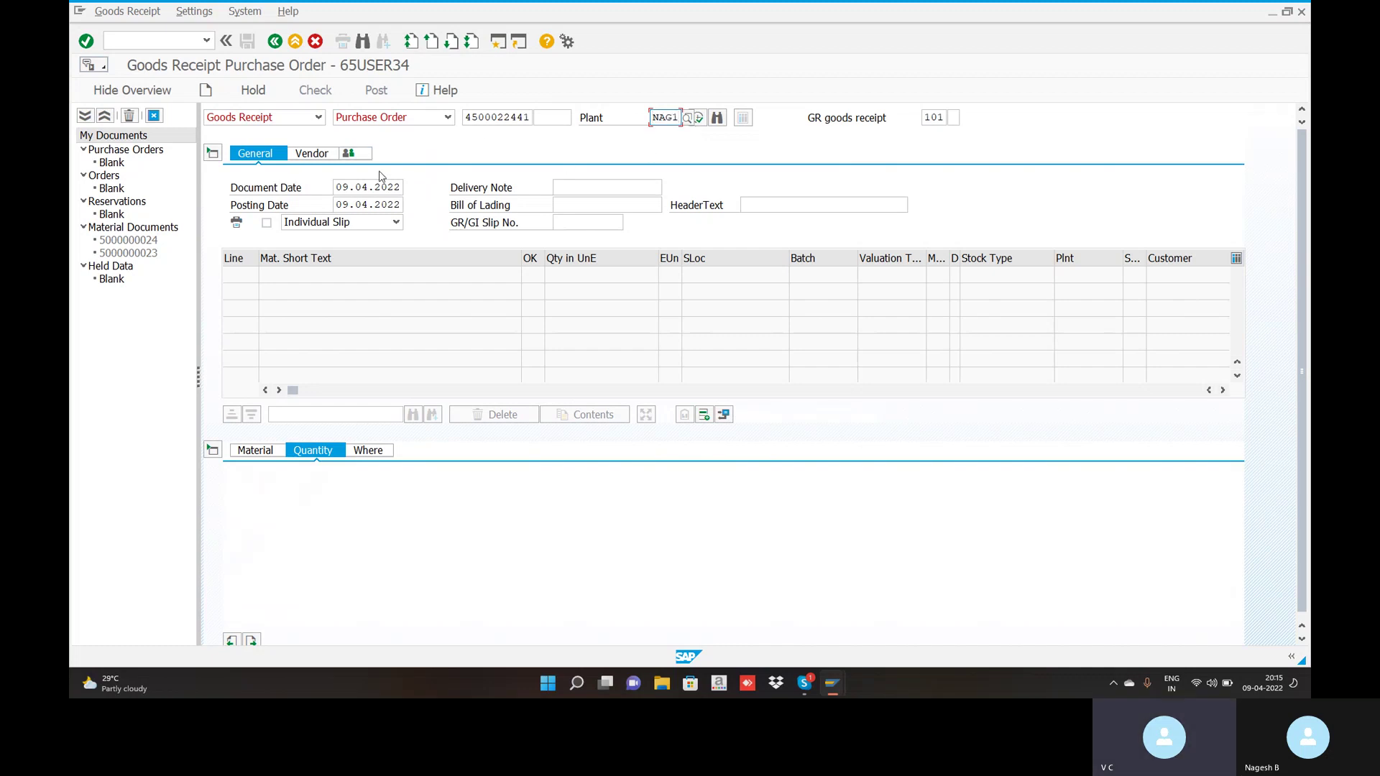
{"action": "left_click", "coordinate": [698, 119]}
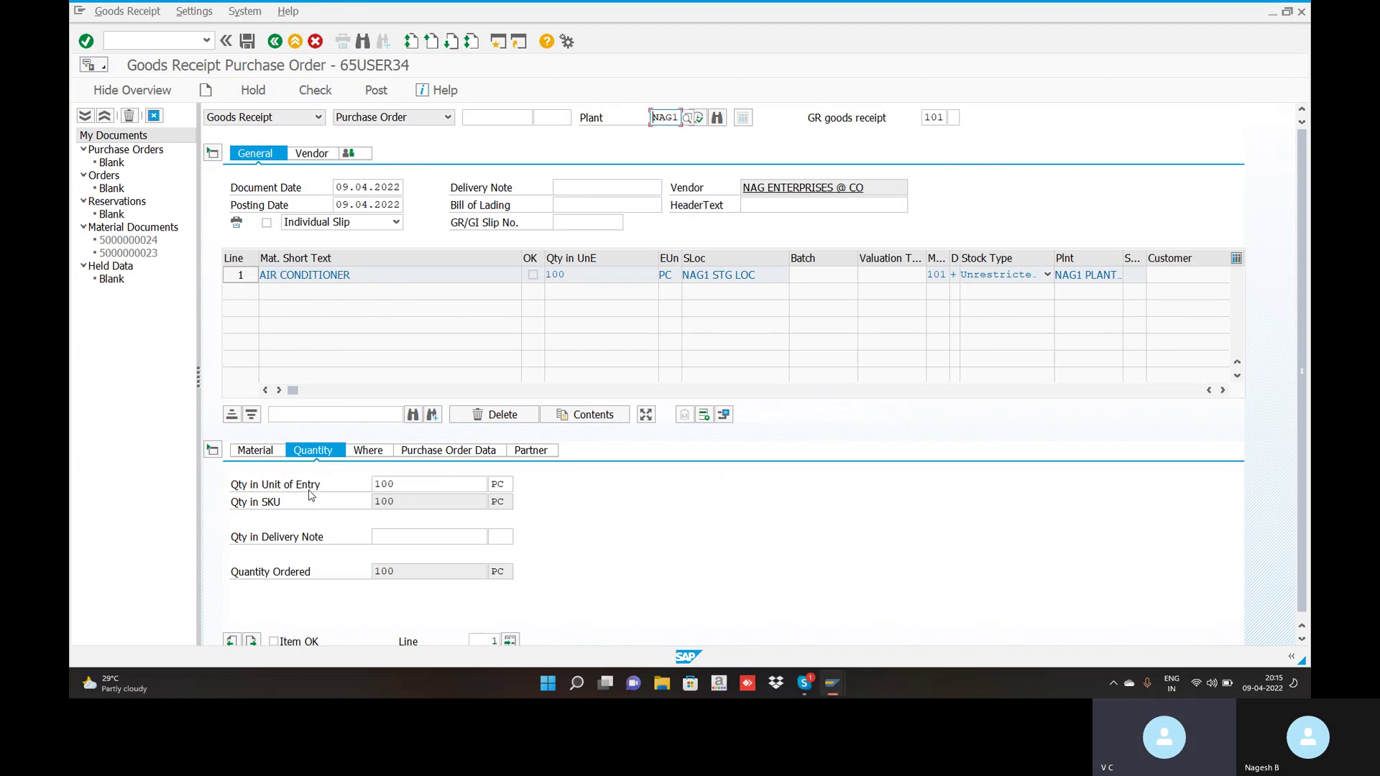
Set the air conditioner item's delivery note quantity to 100 PC and mark the item as OK
{"action": "left_click", "coordinate": [395, 544]}
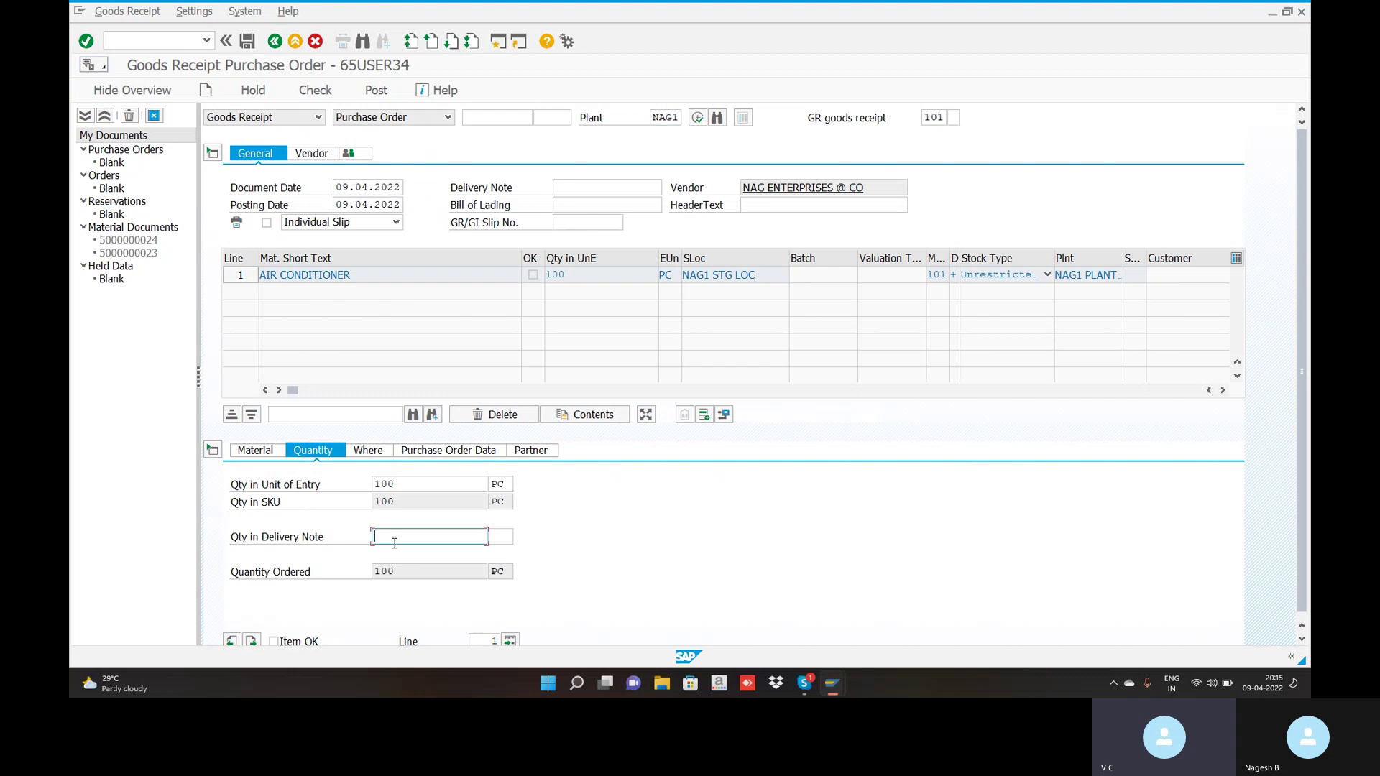
{"action": "type", "text": "100"}
{"action": "left_click", "coordinate": [503, 540]}
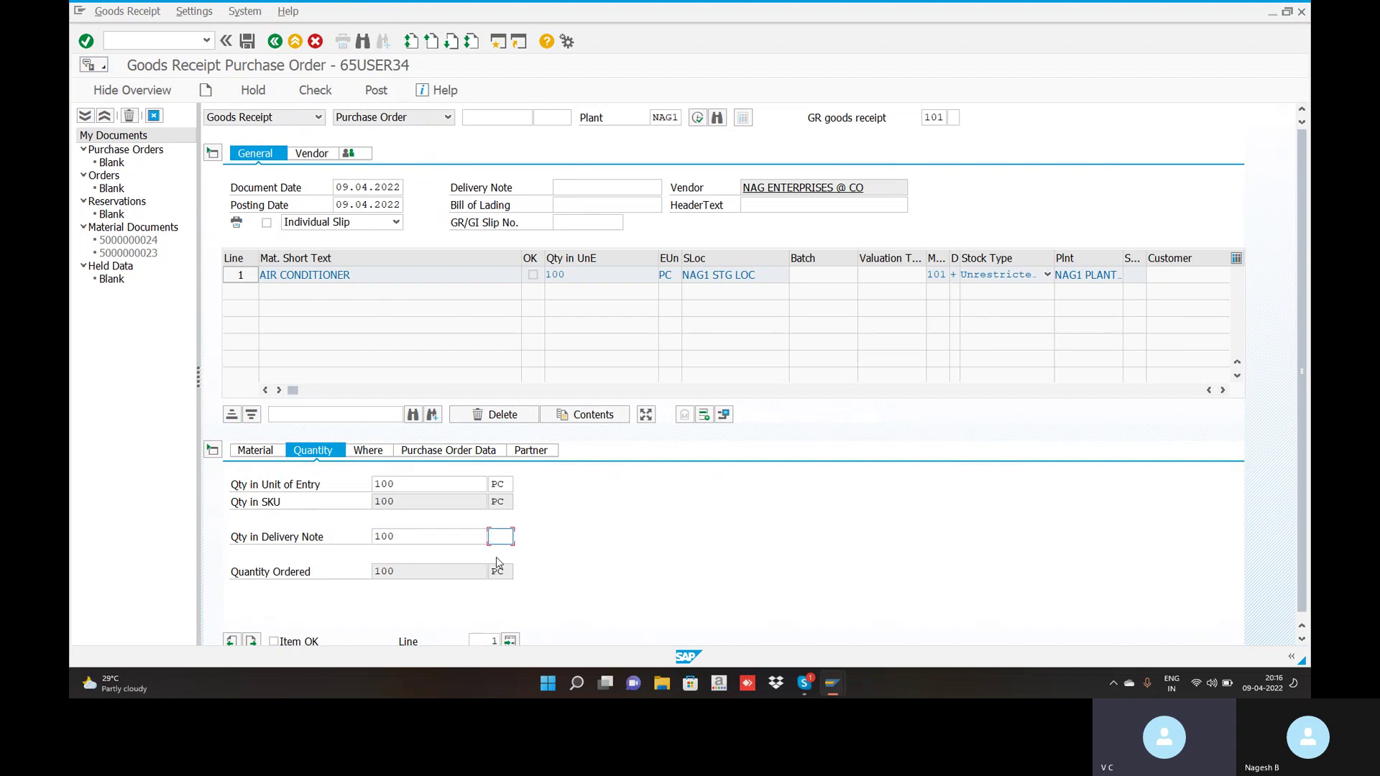
{"action": "type", "text": "PC"}
{"action": "left_click", "coordinate": [274, 641]}
{"action": "scroll", "coordinate": [350, 621], "scroll_direction": "down", "scroll_amount": 1}
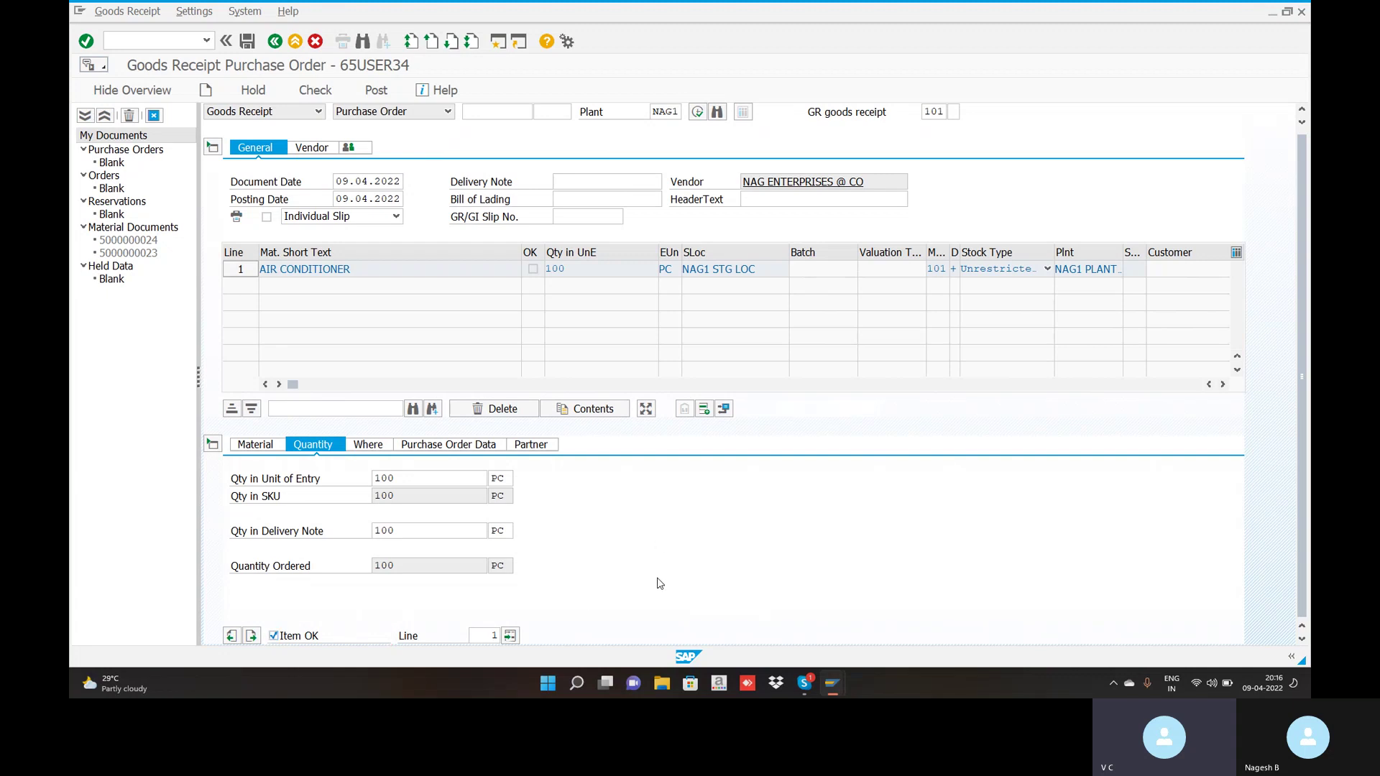
Check the goods receipt document and post it
{"action": "key", "text": "Return"}
{"action": "left_click", "coordinate": [316, 92]}
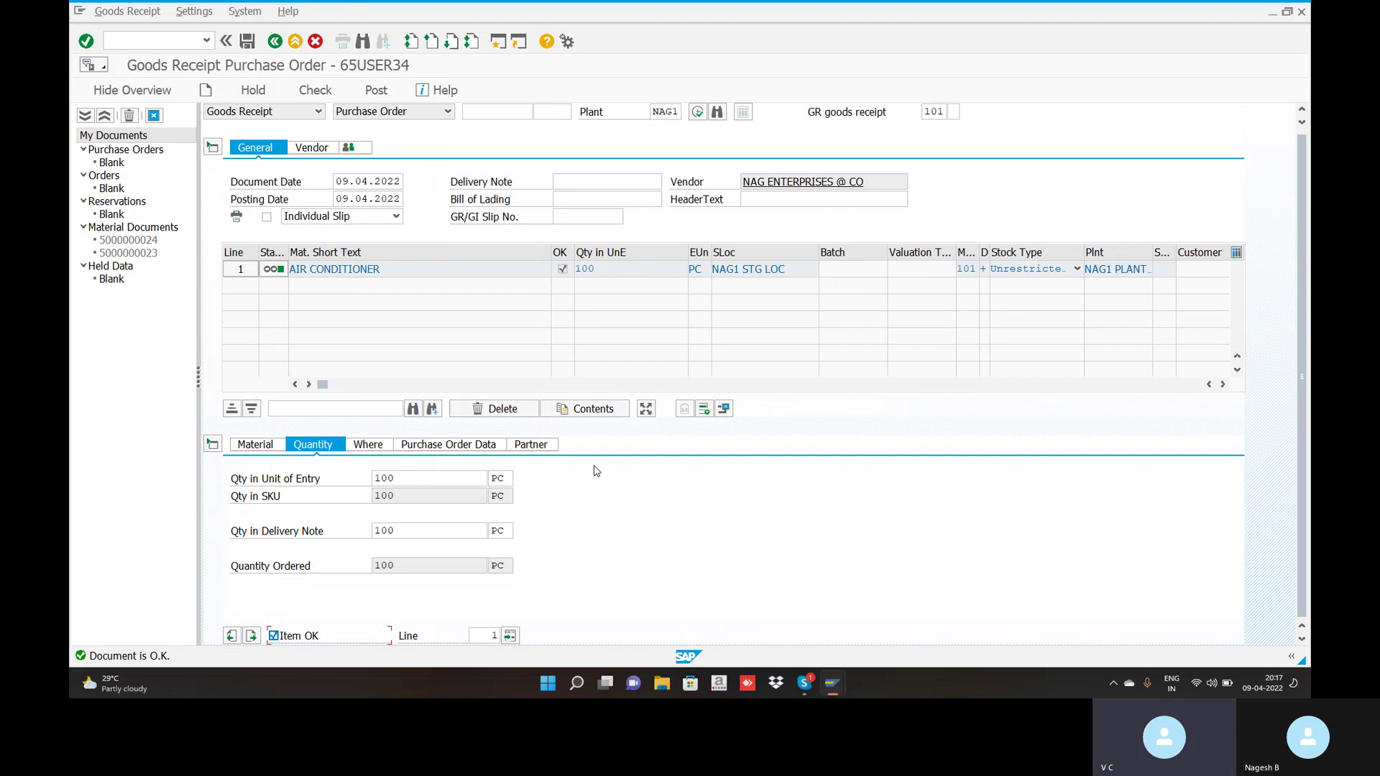
{"action": "left_click", "coordinate": [383, 93]}
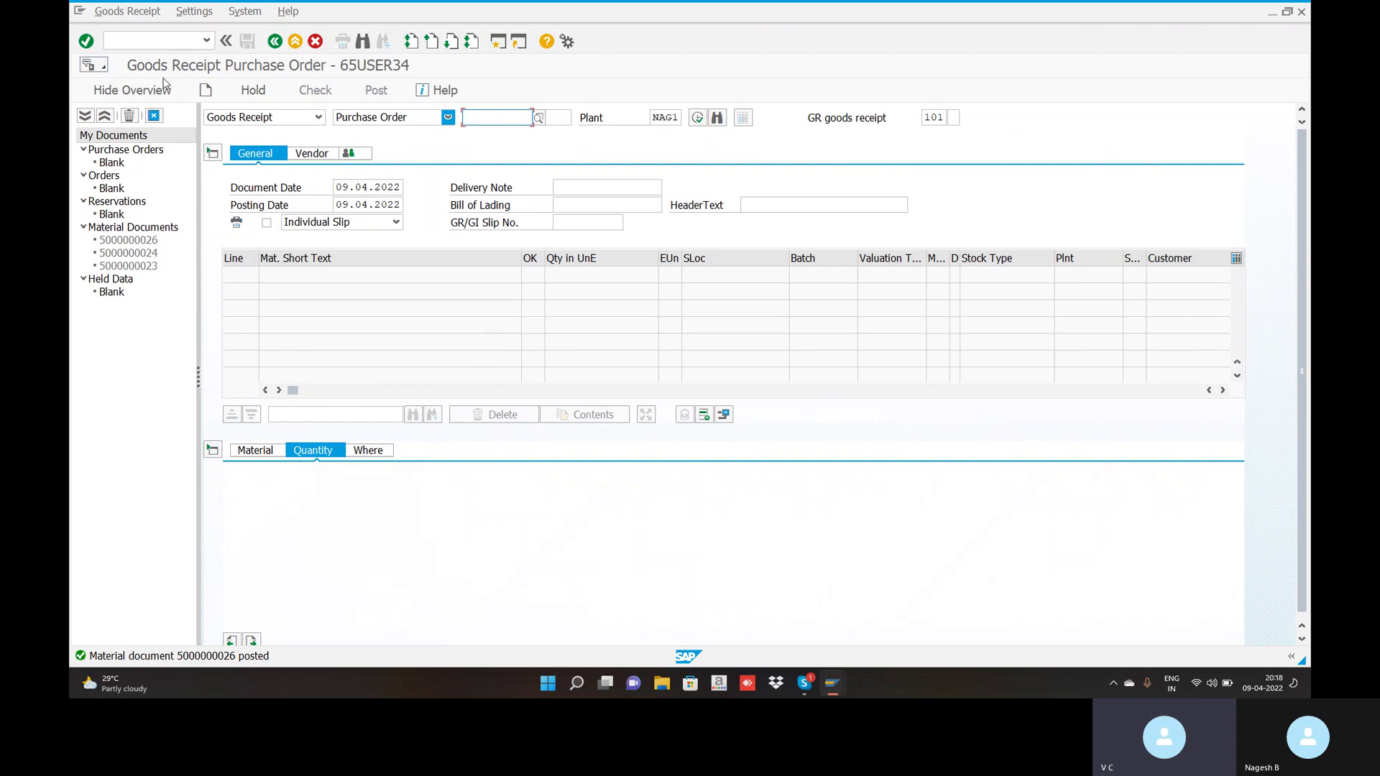
Display the posted material document with transaction MB03 and open its accounting document
{"action": "left_click", "coordinate": [174, 43]}
{"action": "type", "text": "/NMB03"}
{"action": "key", "text": "Return"}
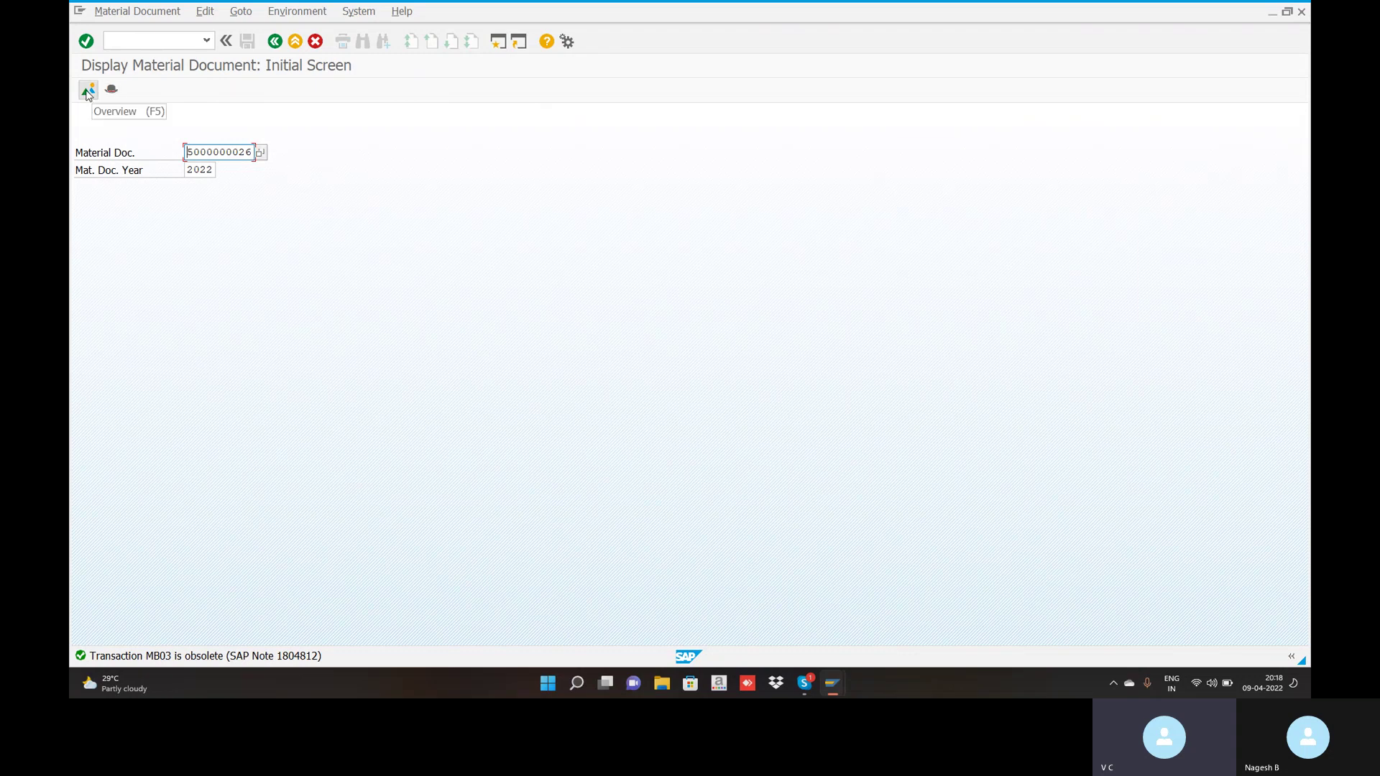
{"action": "left_click", "coordinate": [86, 91]}
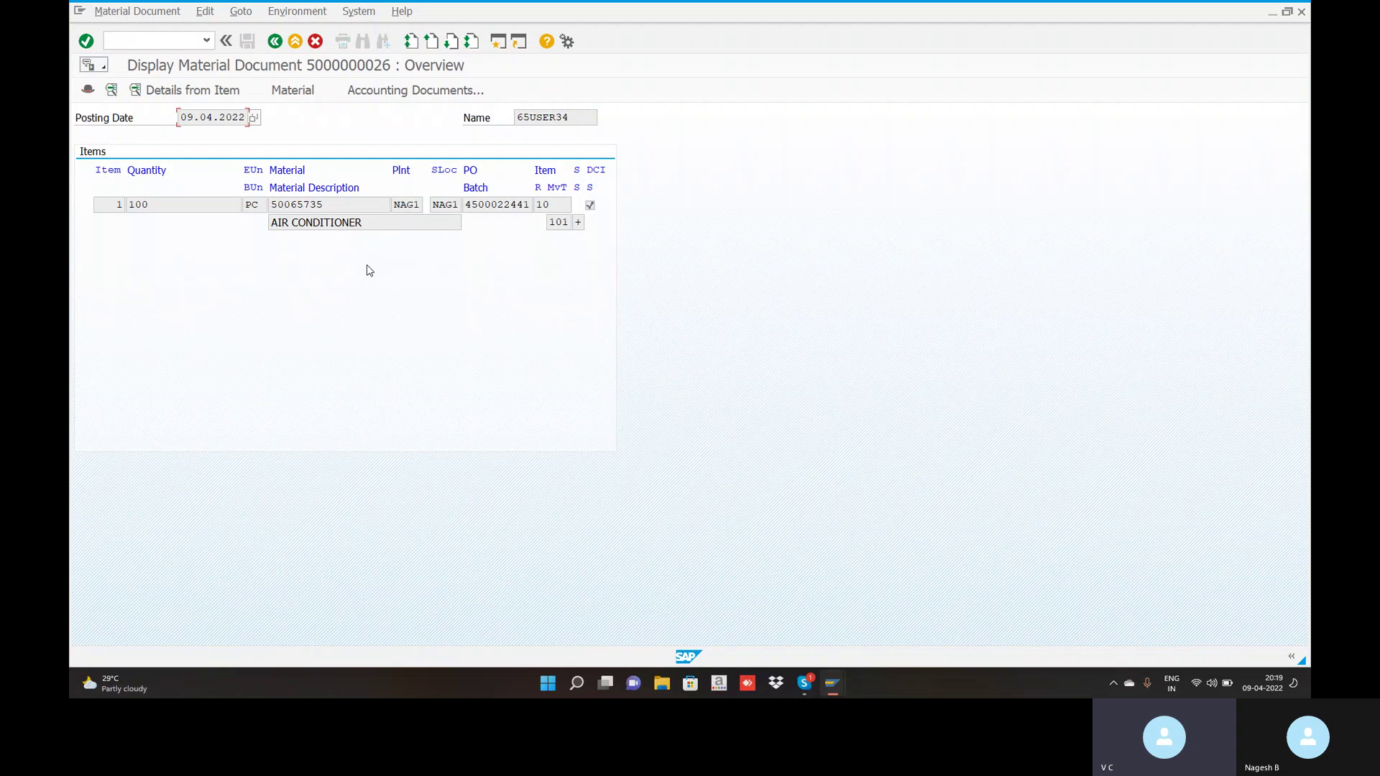
{"action": "left_click", "coordinate": [429, 92]}
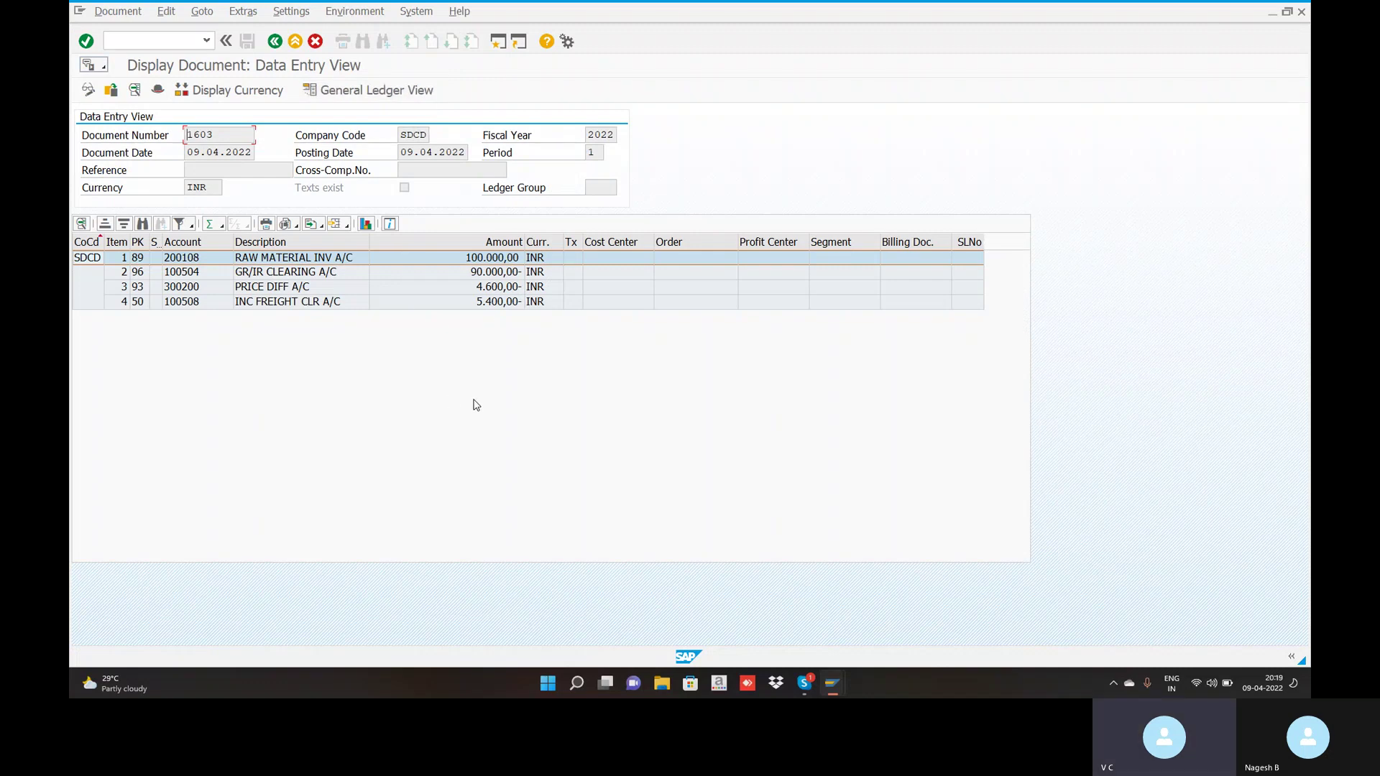
{"action": "left_click", "coordinate": [576, 683]}
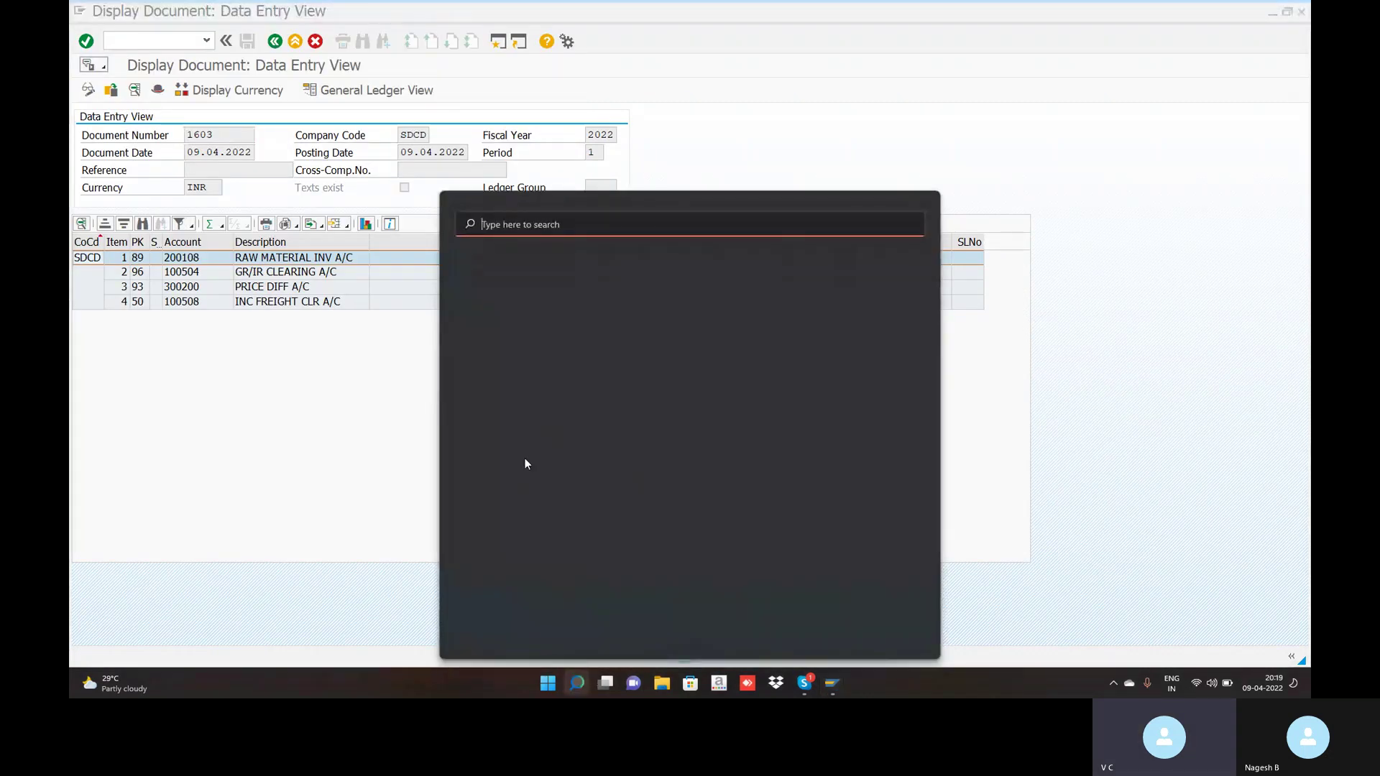
{"action": "left_click", "coordinate": [500, 332]}
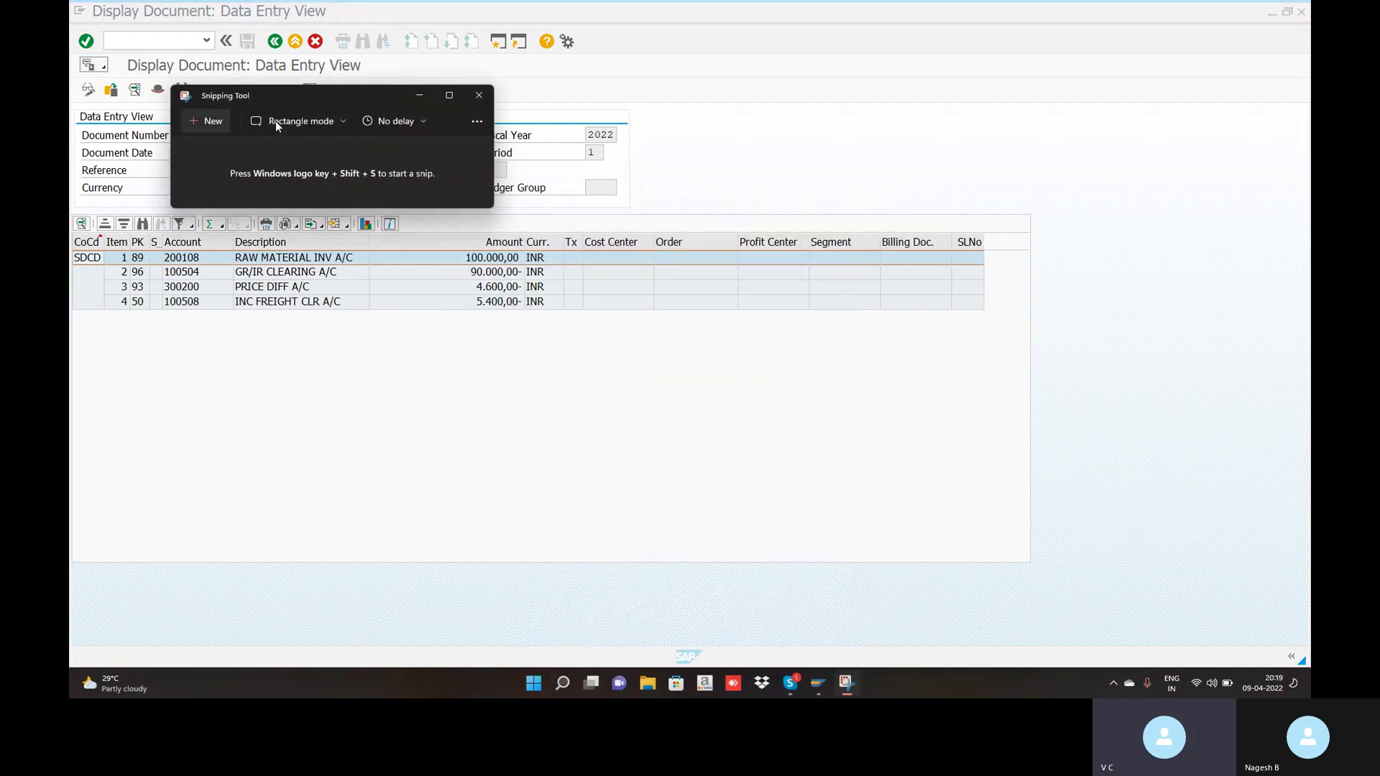
{"action": "left_click", "coordinate": [479, 95]}
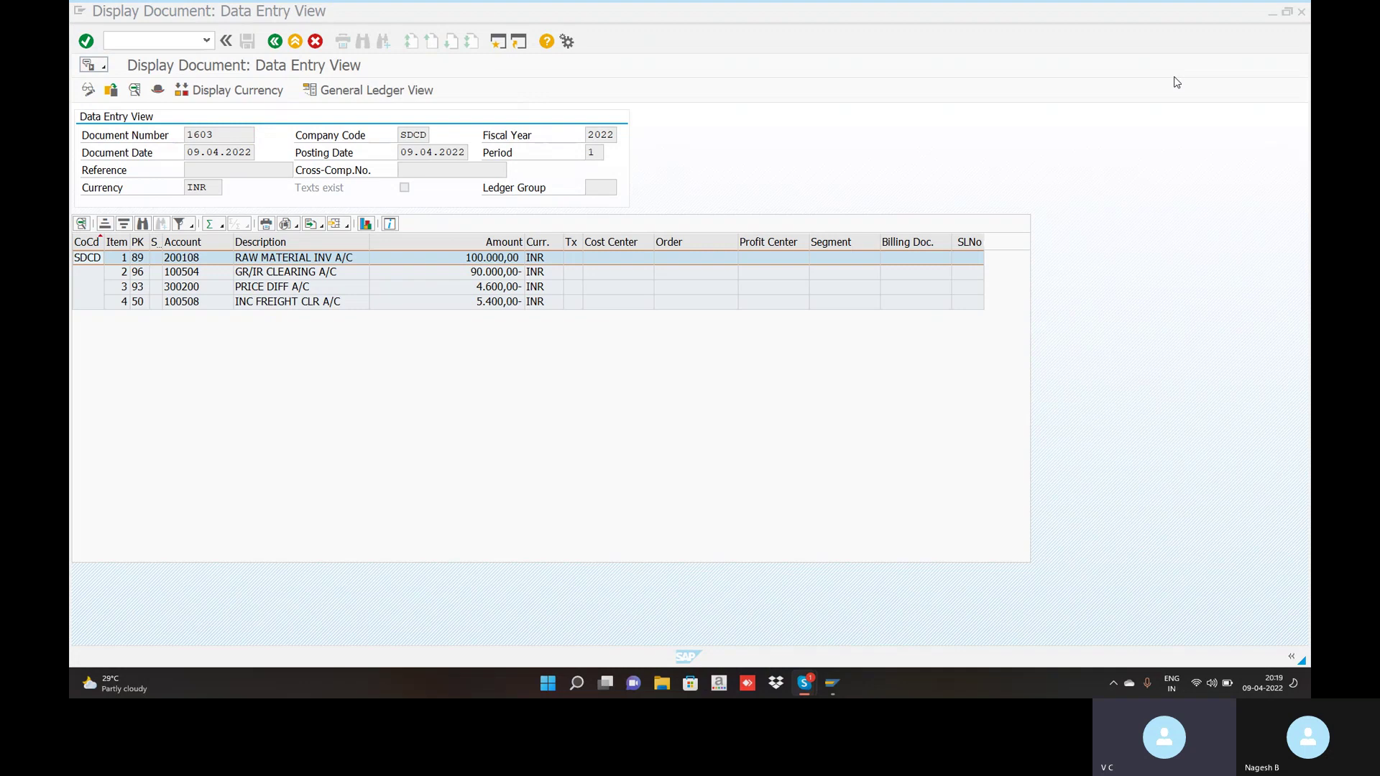
Go back to the FI-MM entries slide for goods and invoice receipts in Skype, review it and return to the SAP accounting document
{"action": "key", "text": "alt+Tab"}
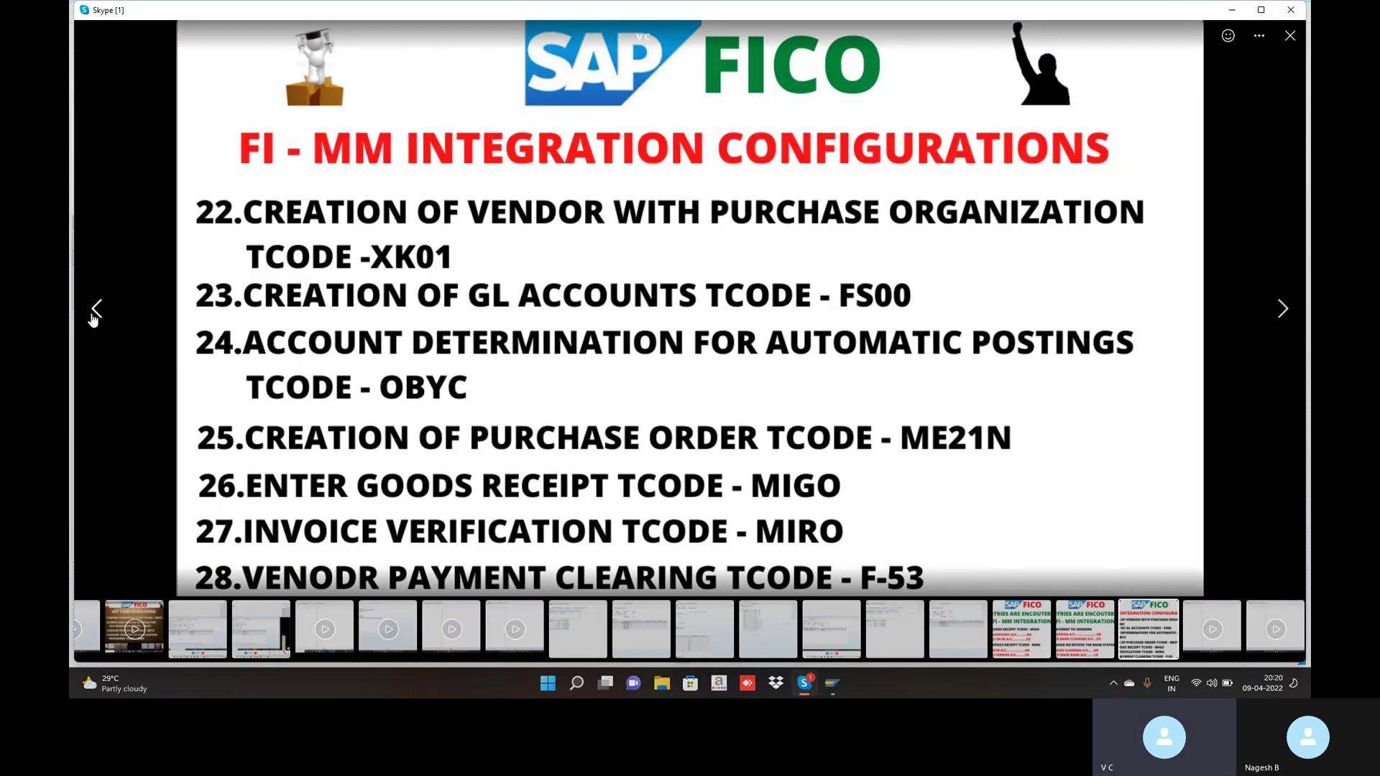
{"action": "left_click", "coordinate": [94, 318]}
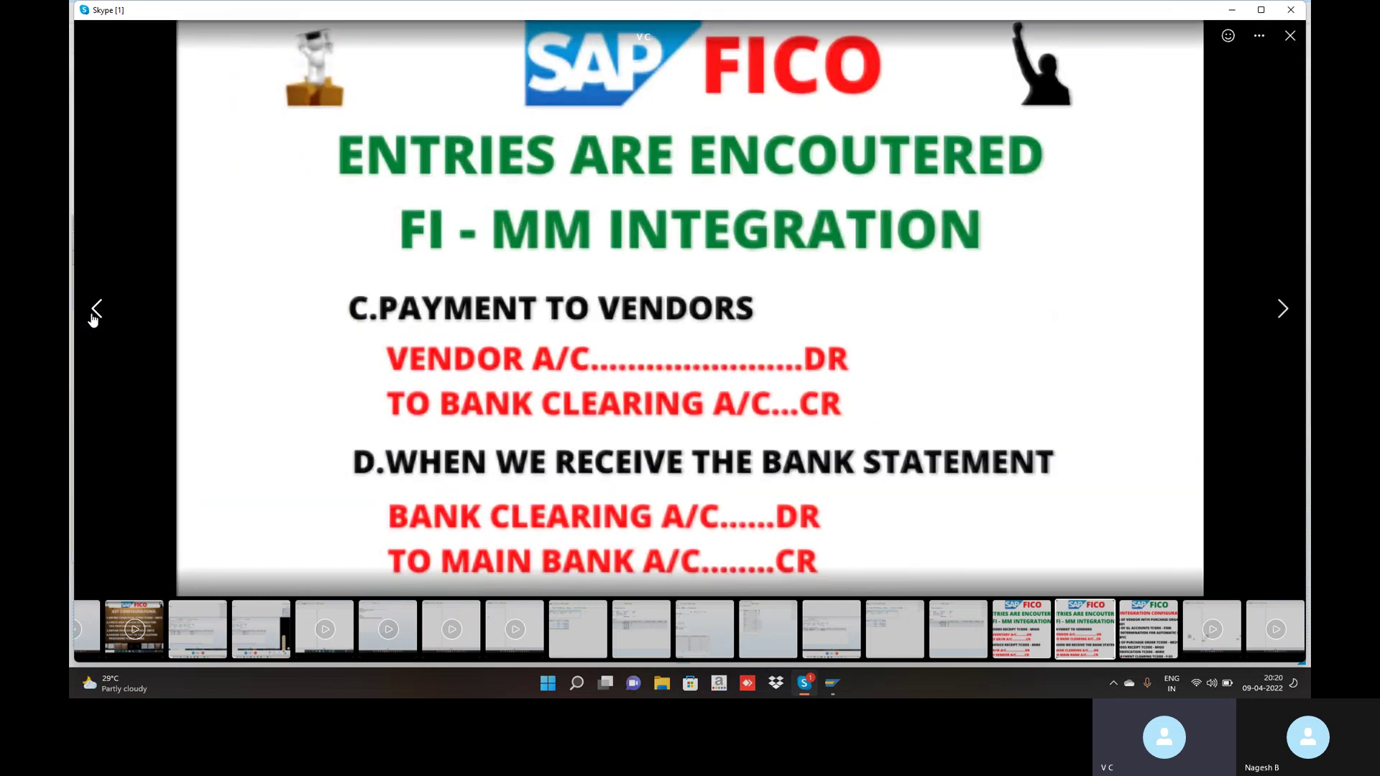
{"action": "left_click", "coordinate": [93, 315]}
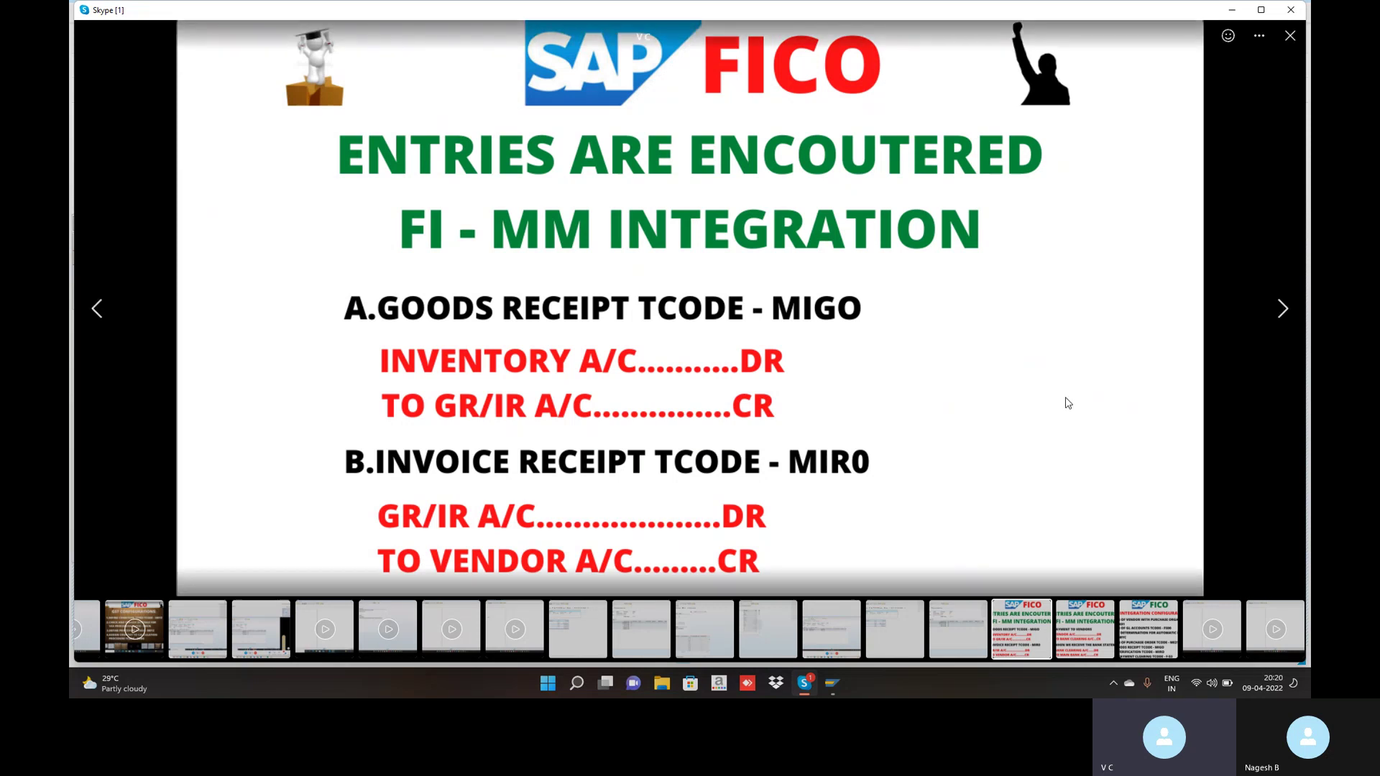
{"action": "key", "text": "alt+Tab"}
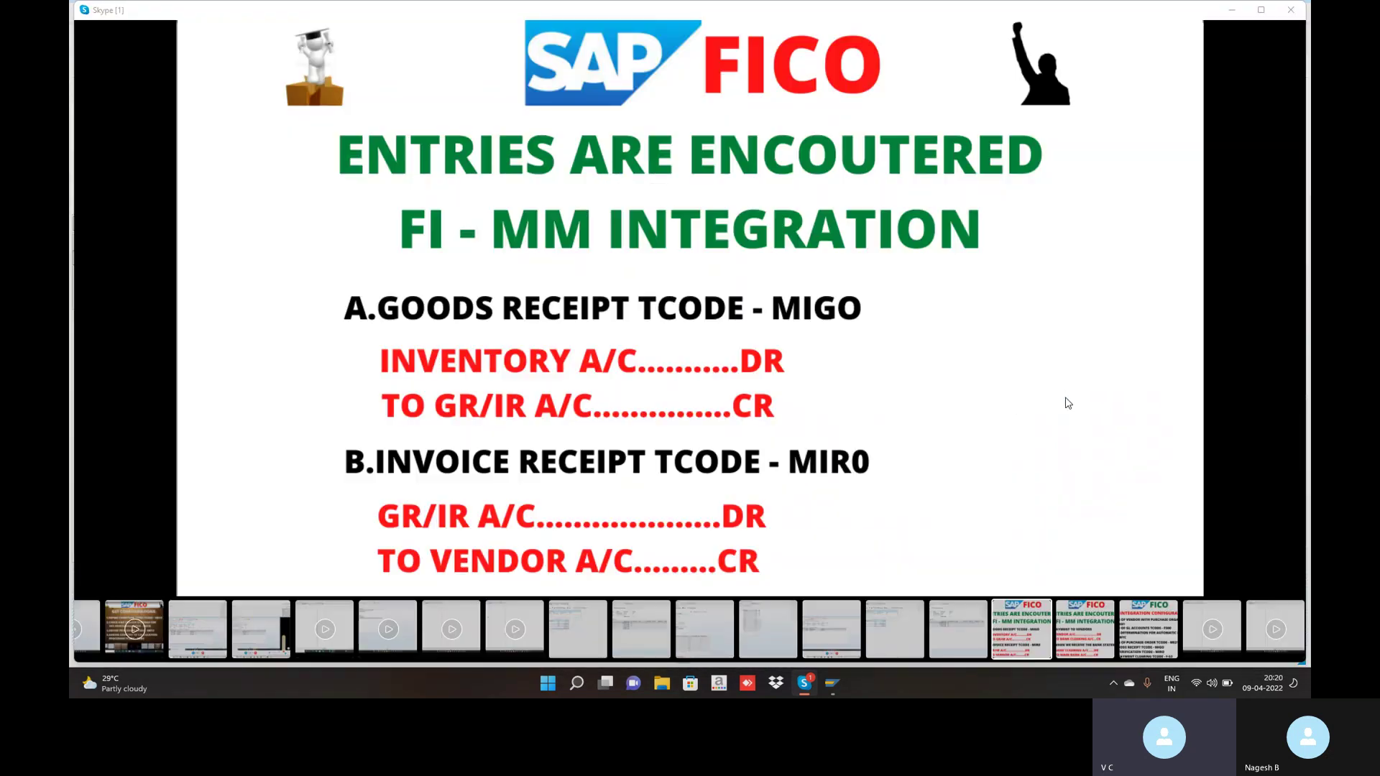
{"action": "key", "text": "alt+Tab"}
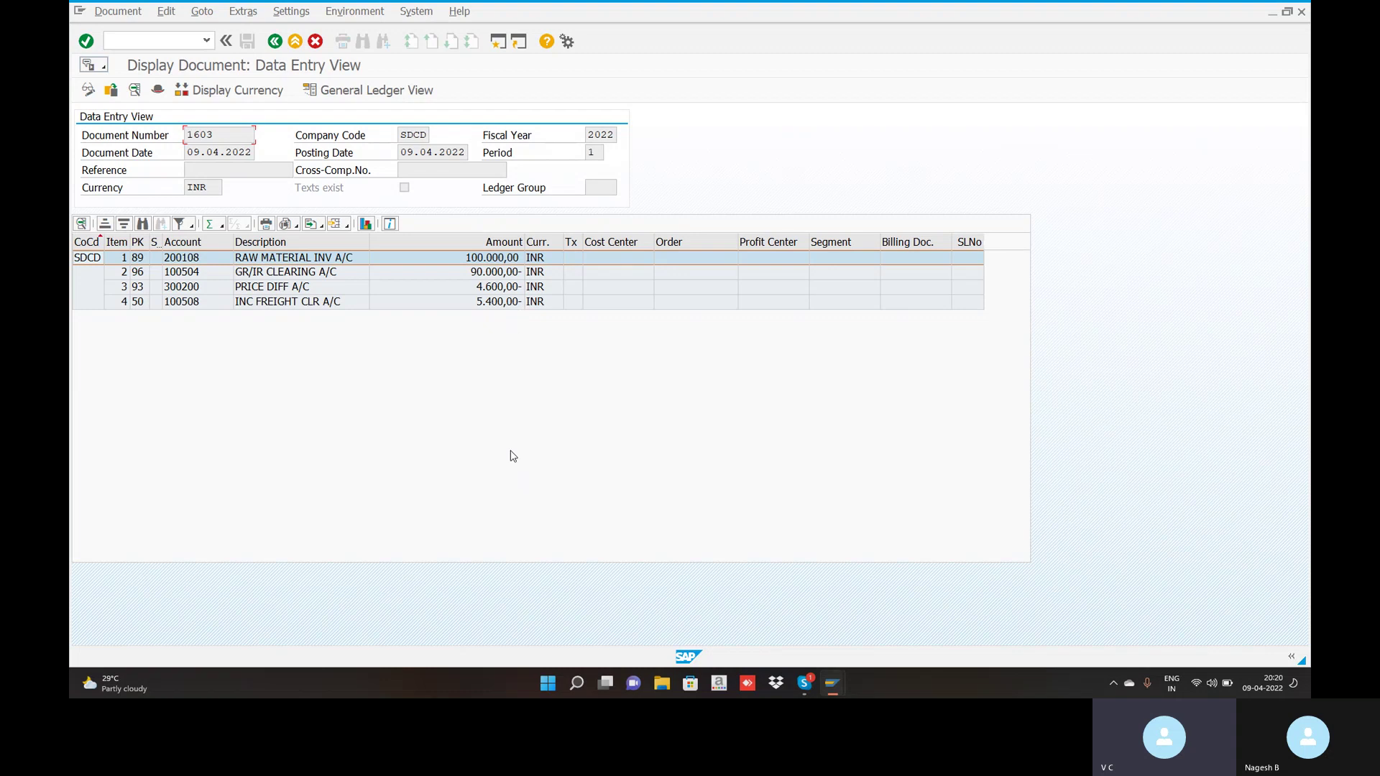
Capture the SAP accounting document screen as a new snip in Snipping Tool and open the save dialog for it
{"action": "mouse_move", "coordinate": [580, 683]}
{"action": "left_click", "coordinate": [576, 684]}
{"action": "left_click", "coordinate": [500, 331]}
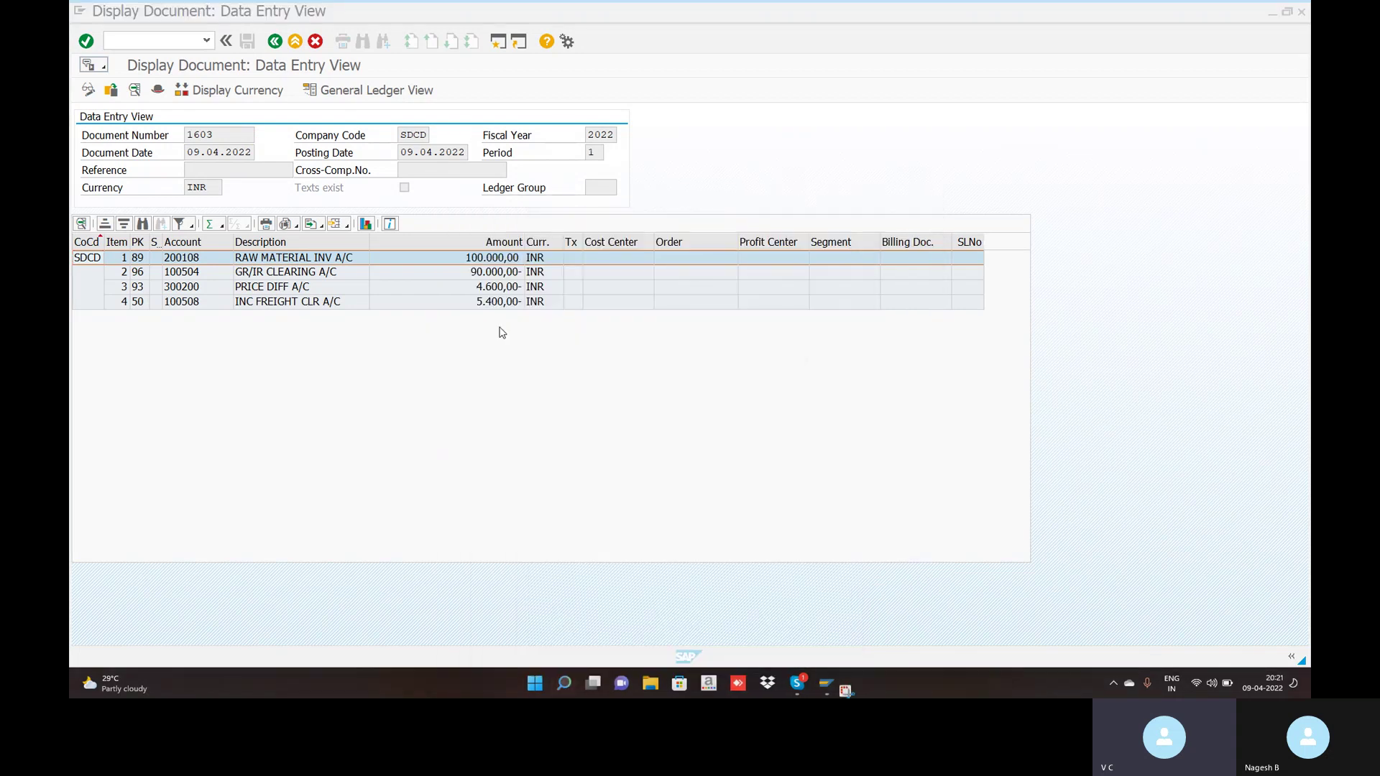
{"action": "left_click", "coordinate": [210, 120]}
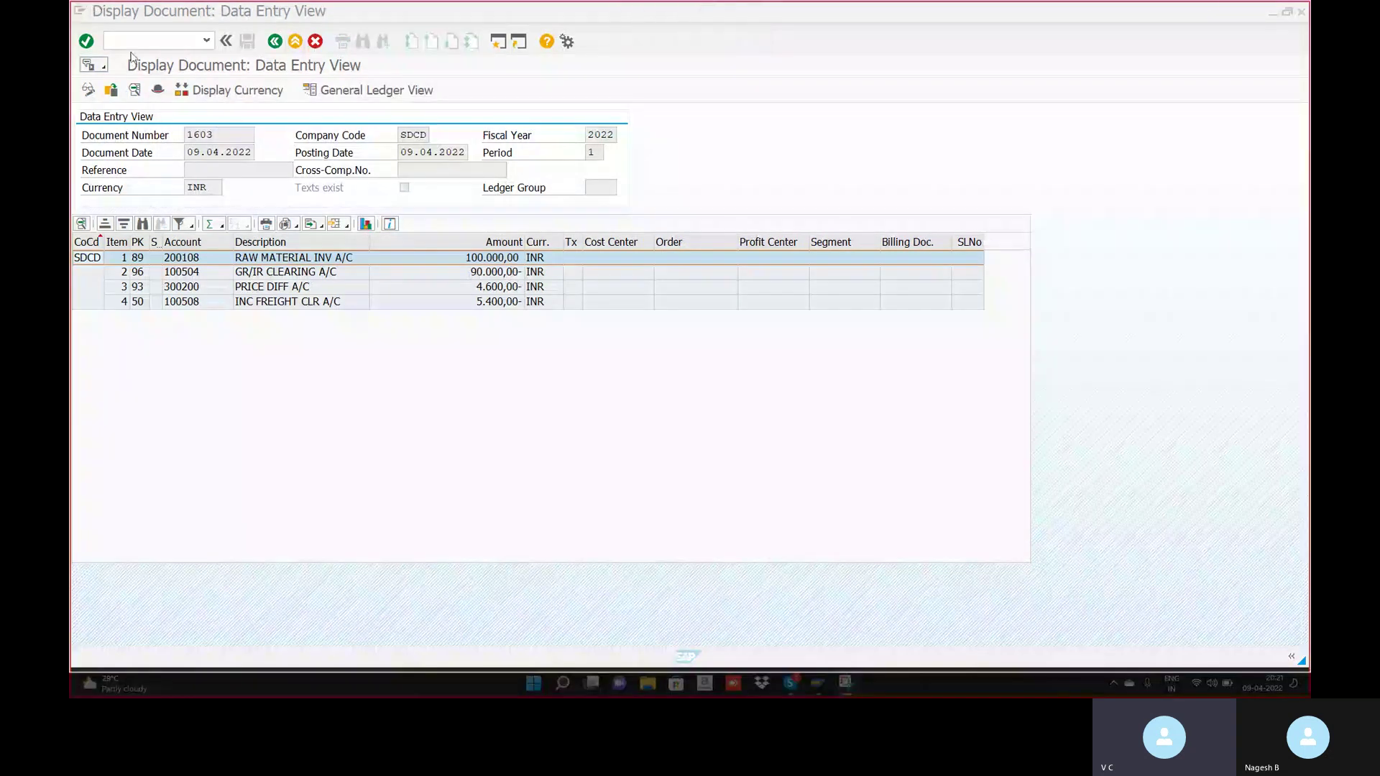
{"action": "left_click", "coordinate": [226, 155]}
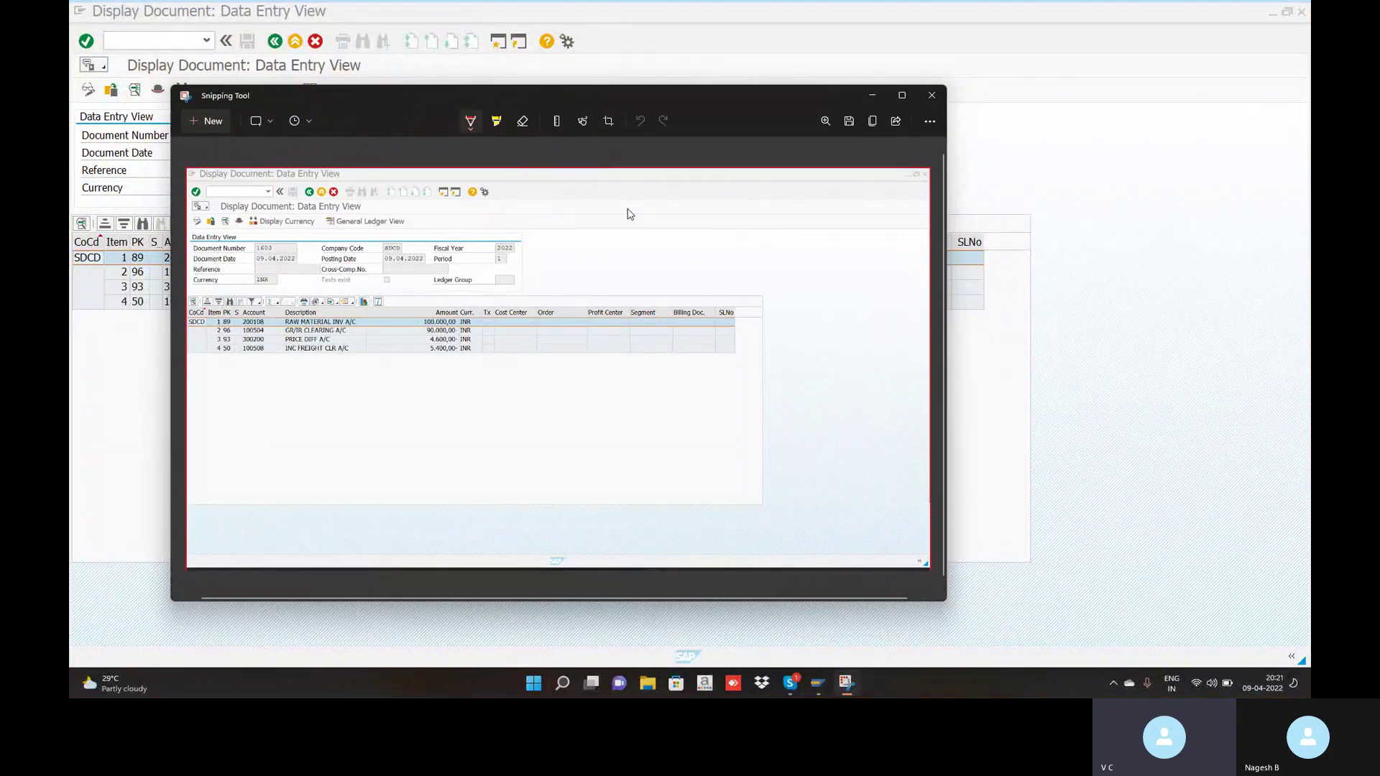
{"action": "left_click", "coordinate": [852, 124]}
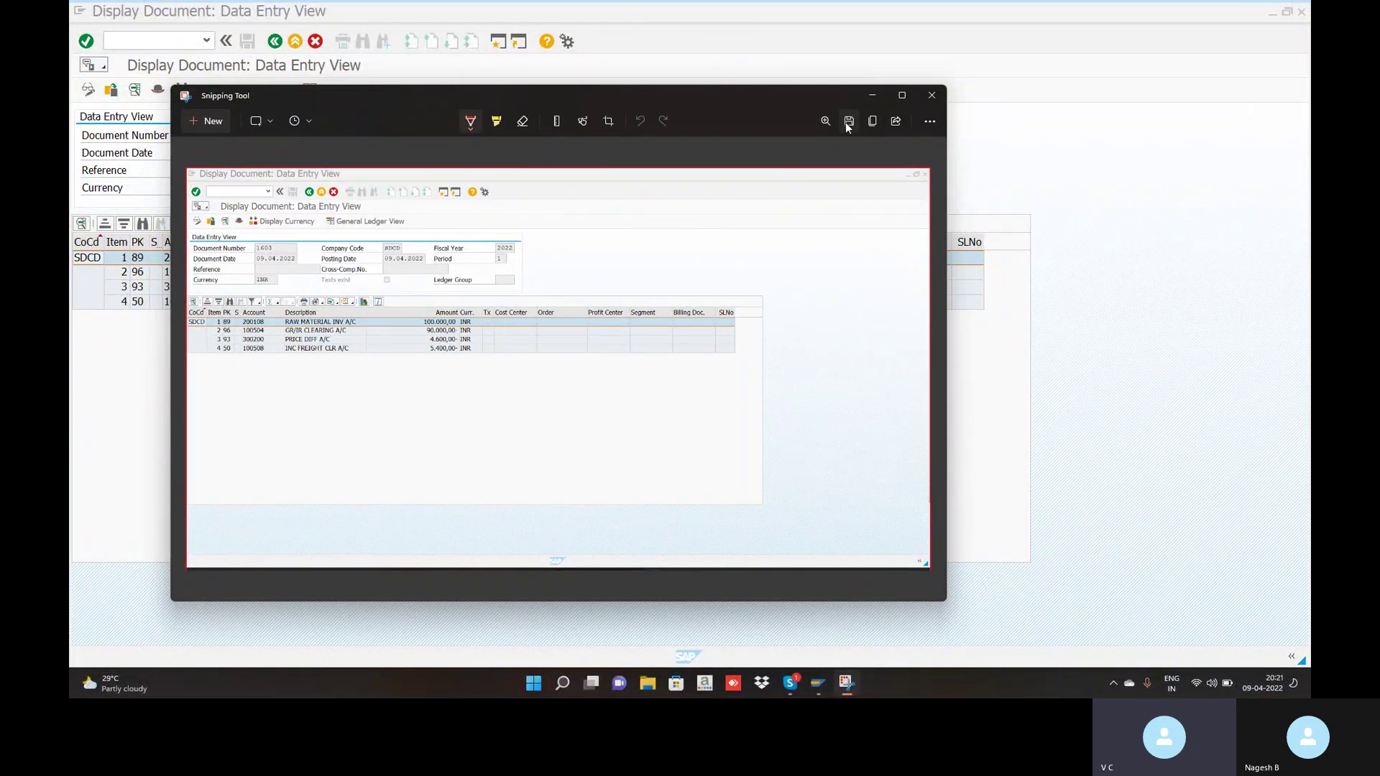
{"action": "scroll", "coordinate": [528, 305], "scroll_direction": "down", "scroll_amount": 3}
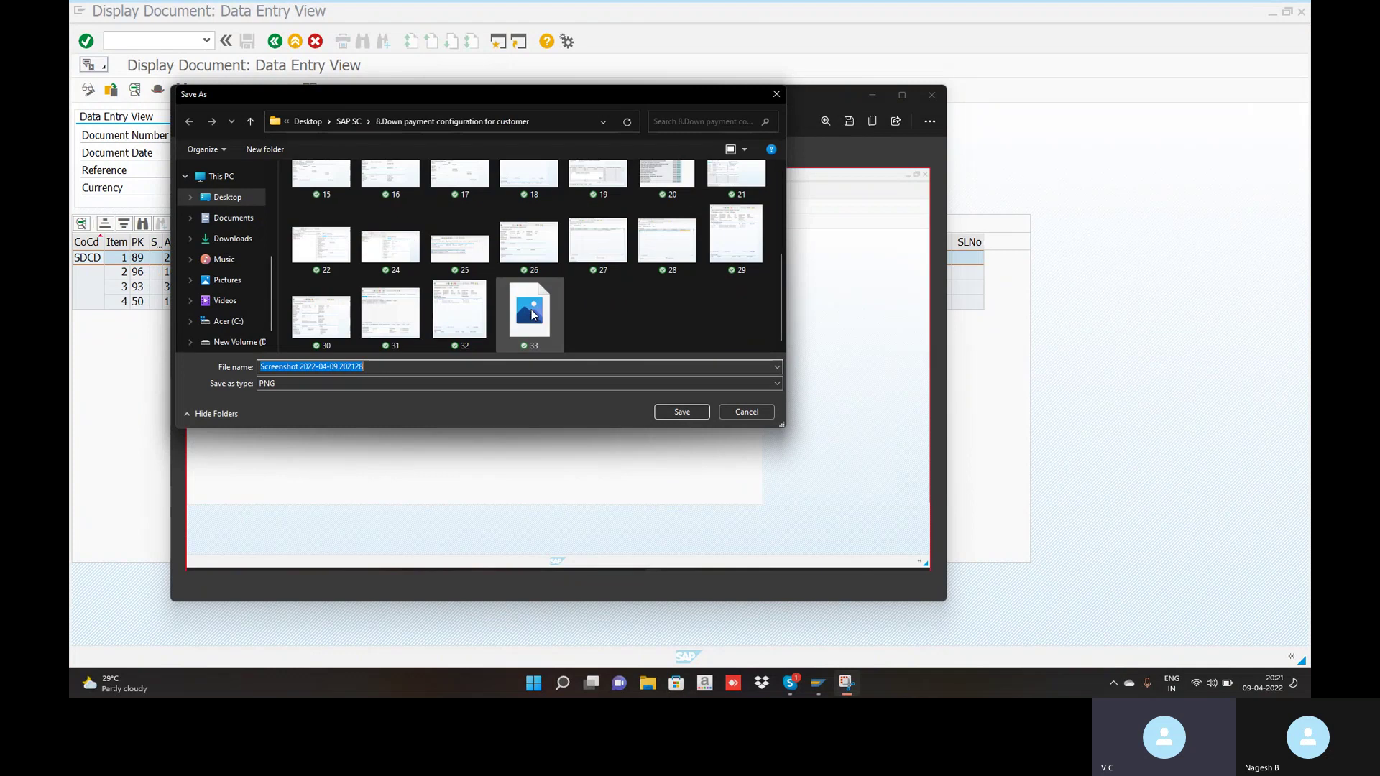
Try to save the snip under the file name FREIGHT A/C OUTPUT
{"action": "key", "text": "BackSpace"}
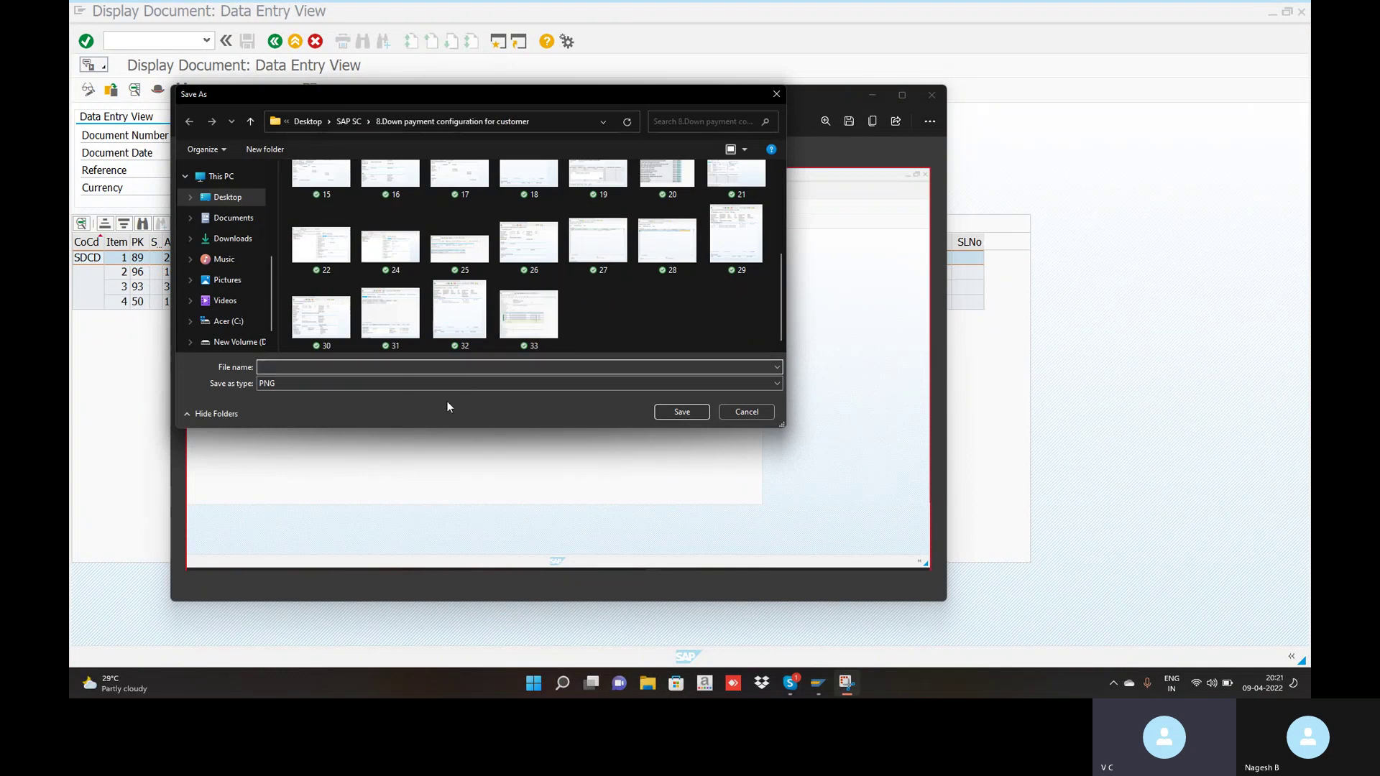
{"action": "type", "text": "FREIGHT A/C OUTPUT"}
{"action": "left_click", "coordinate": [688, 411]}
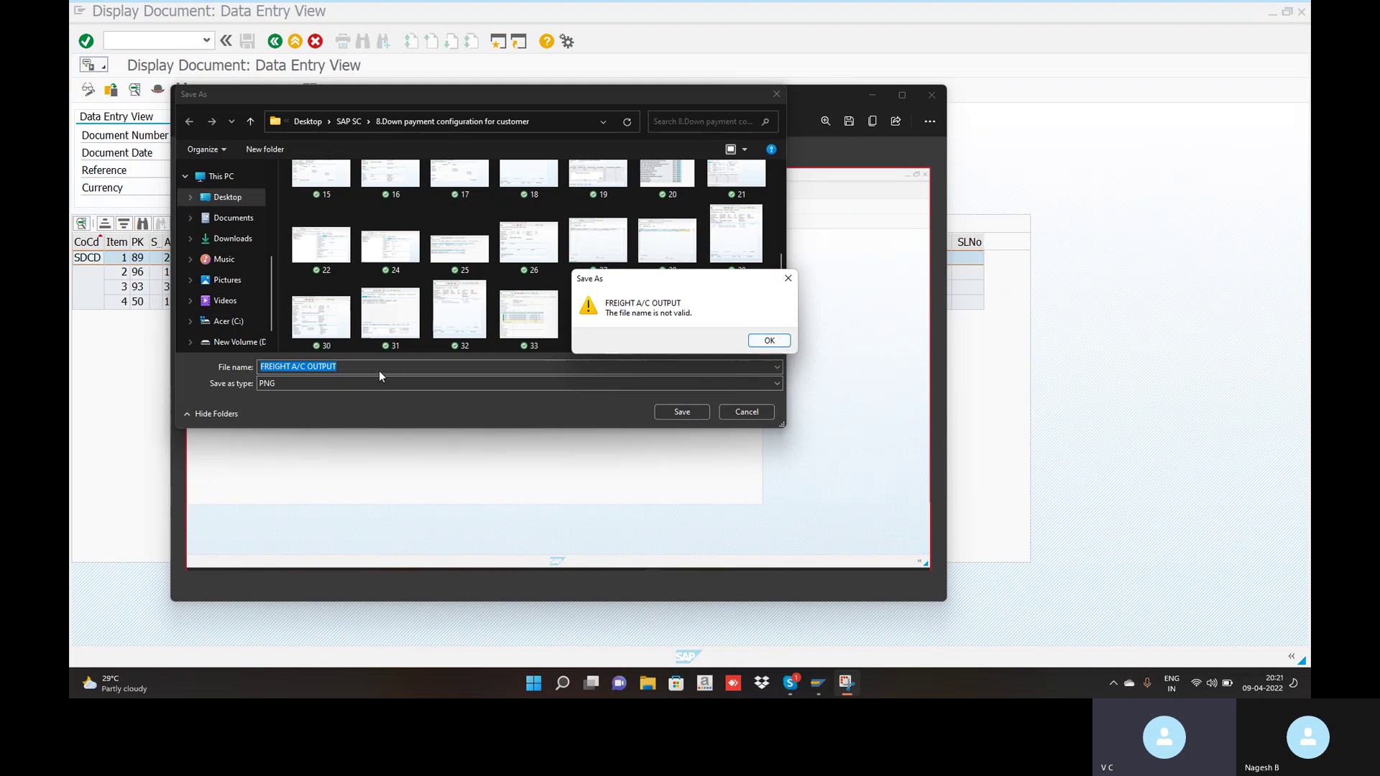
{"action": "left_click", "coordinate": [768, 340]}
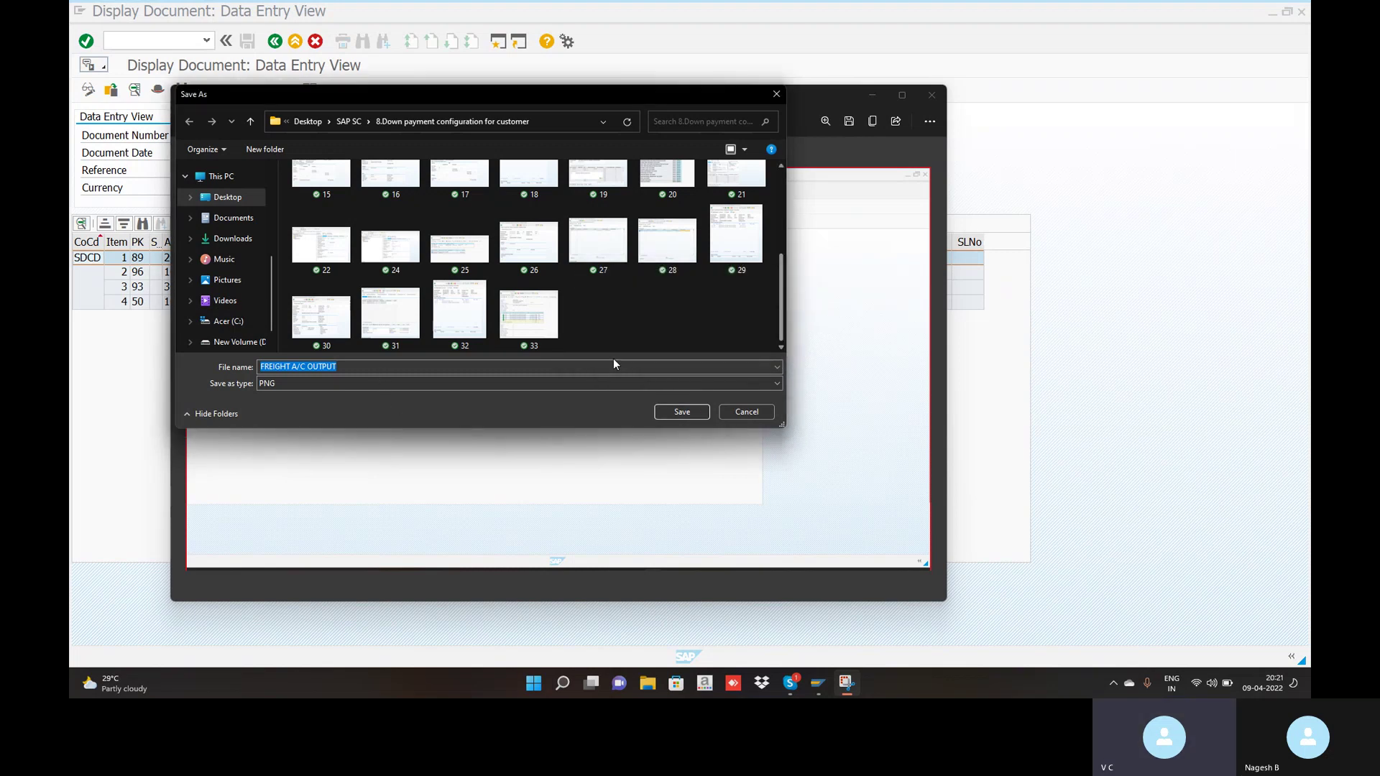
Save the snip as the PNG file FREIGHT OUTPUT on the Desktop and close Snipping Tool
{"action": "key", "text": "BackSpace"}
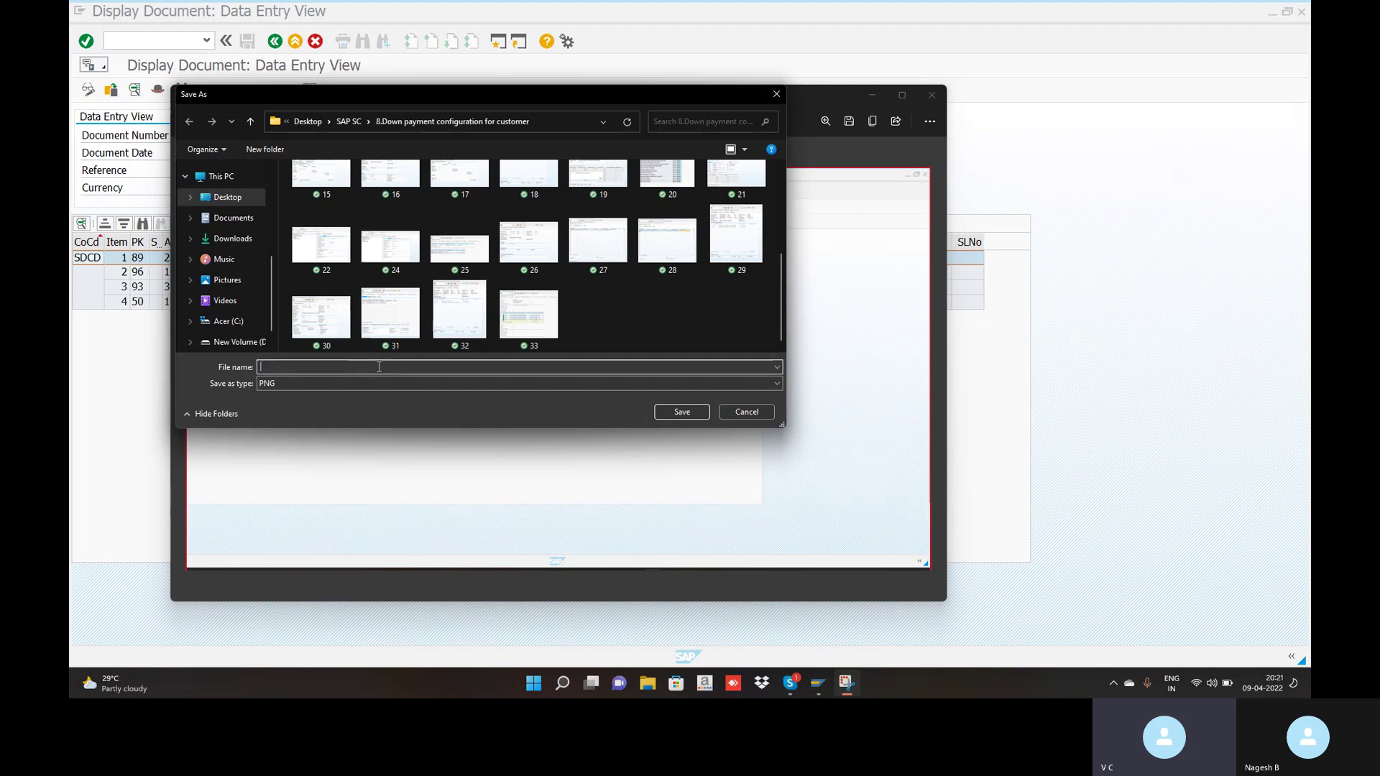
{"action": "type", "text": "FREIGHT OUTPUT"}
{"action": "left_click", "coordinate": [235, 204]}
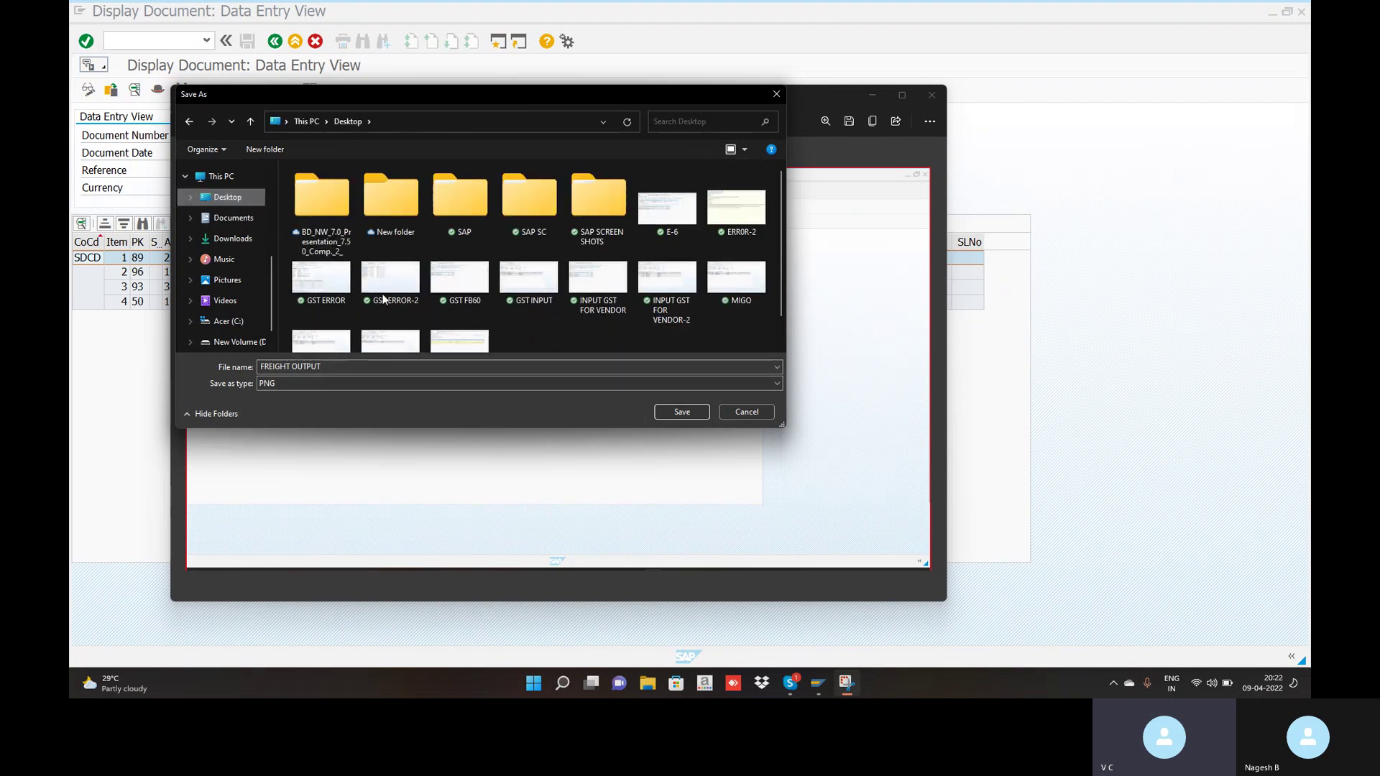
{"action": "left_click", "coordinate": [701, 415]}
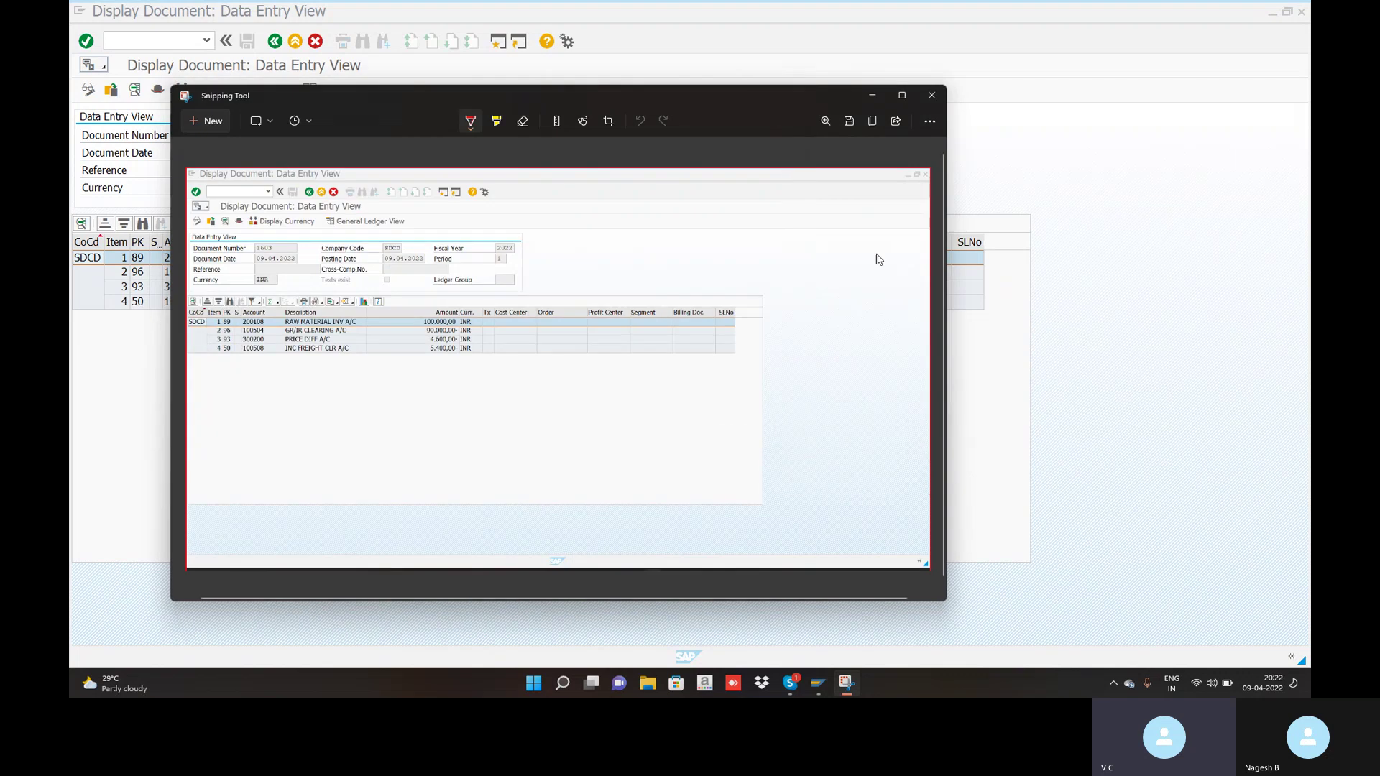
{"action": "left_click", "coordinate": [932, 95]}
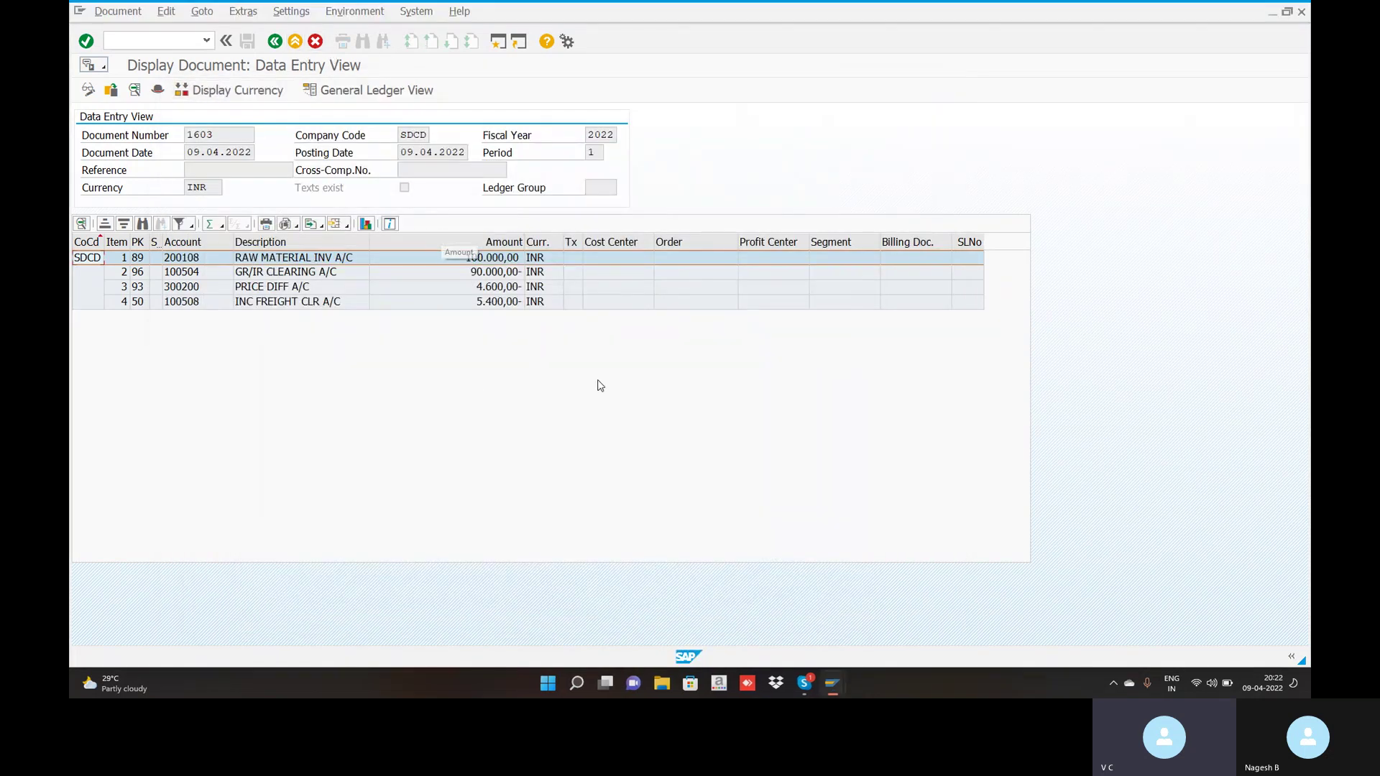